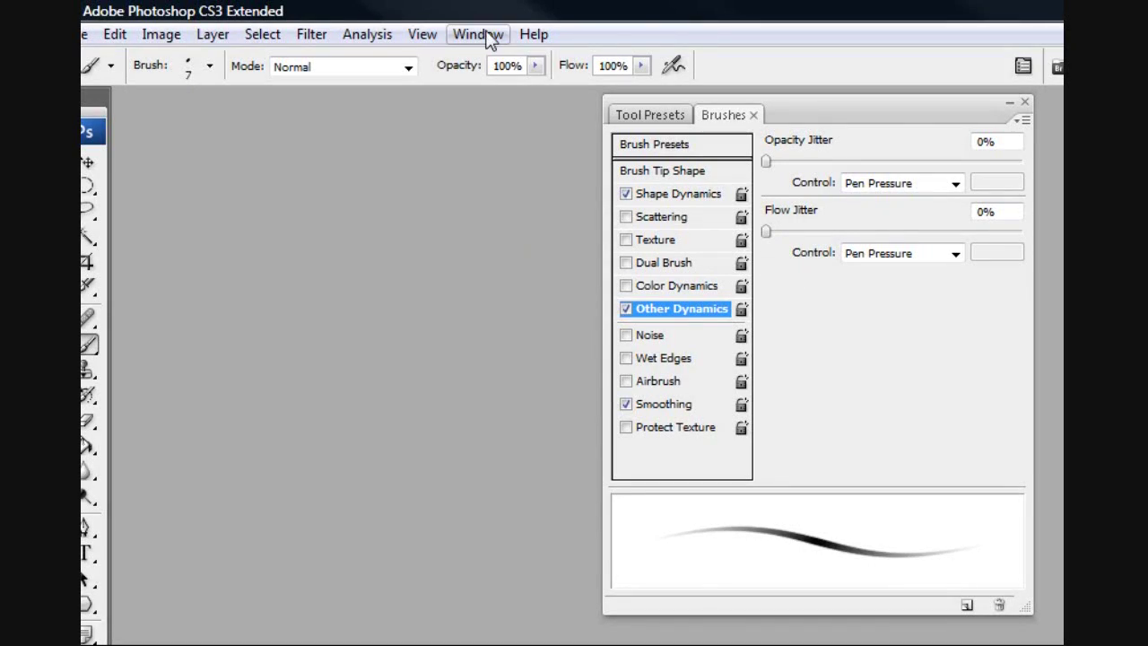
Step: Show the Brush Tip Shape settings of the current 7 px brush
left_click(488, 35)
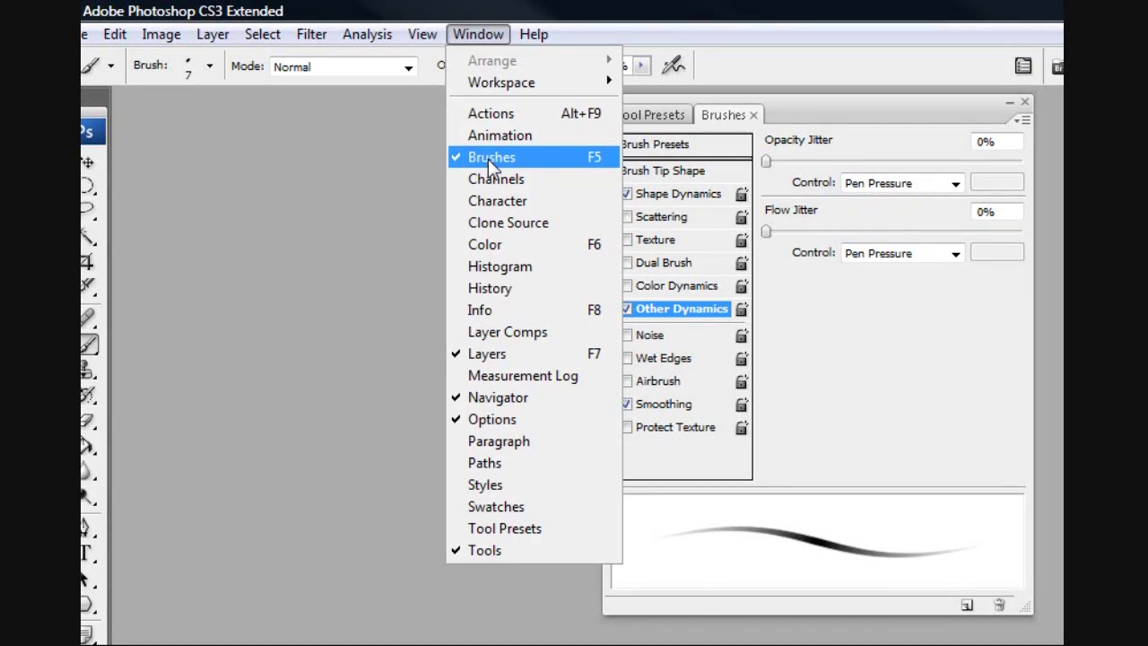
left_click(878, 377)
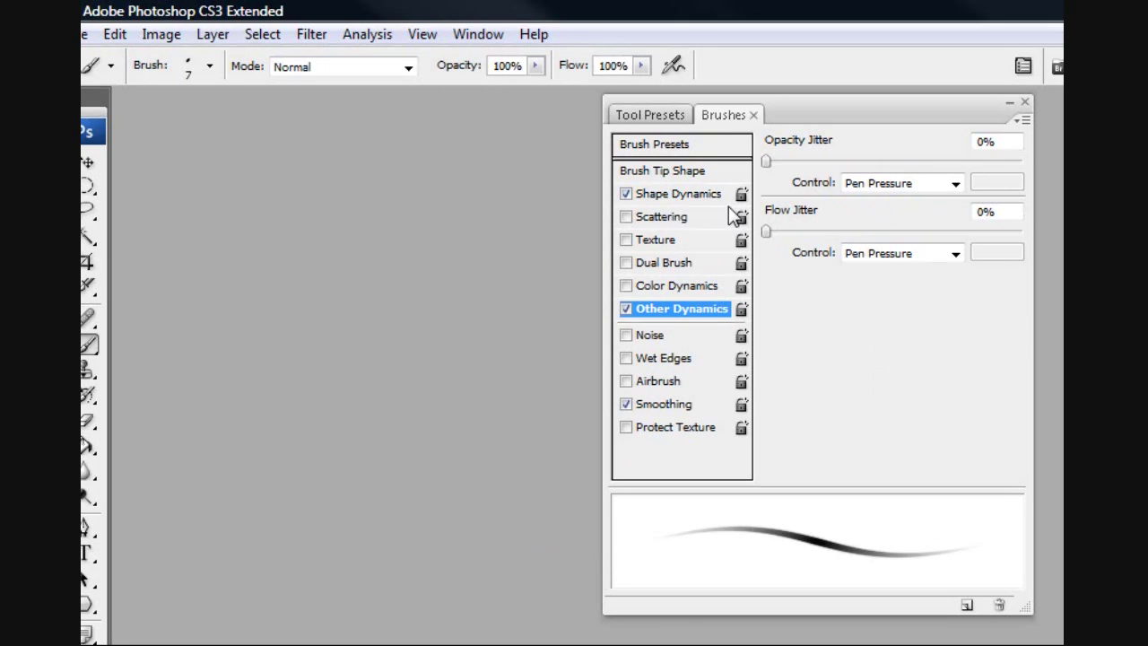
left_click(685, 173)
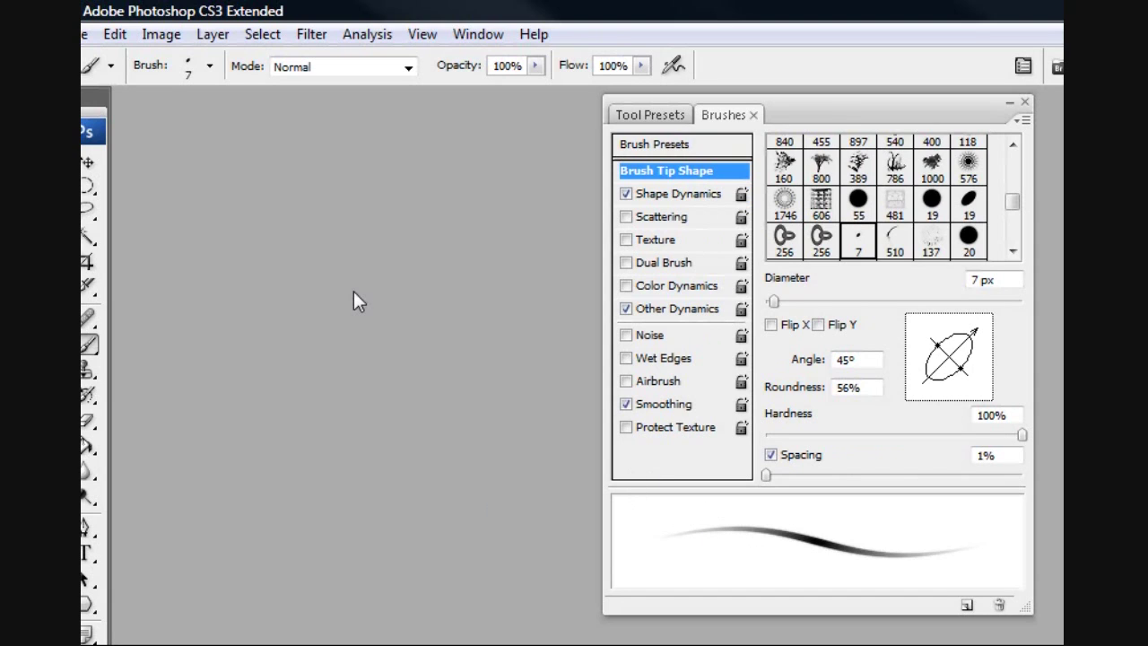
Step: Create a new blank document from the Custom preset, keeping the proposed dimensions, resolution and white background
left_click(83, 34)
left_click(112, 57)
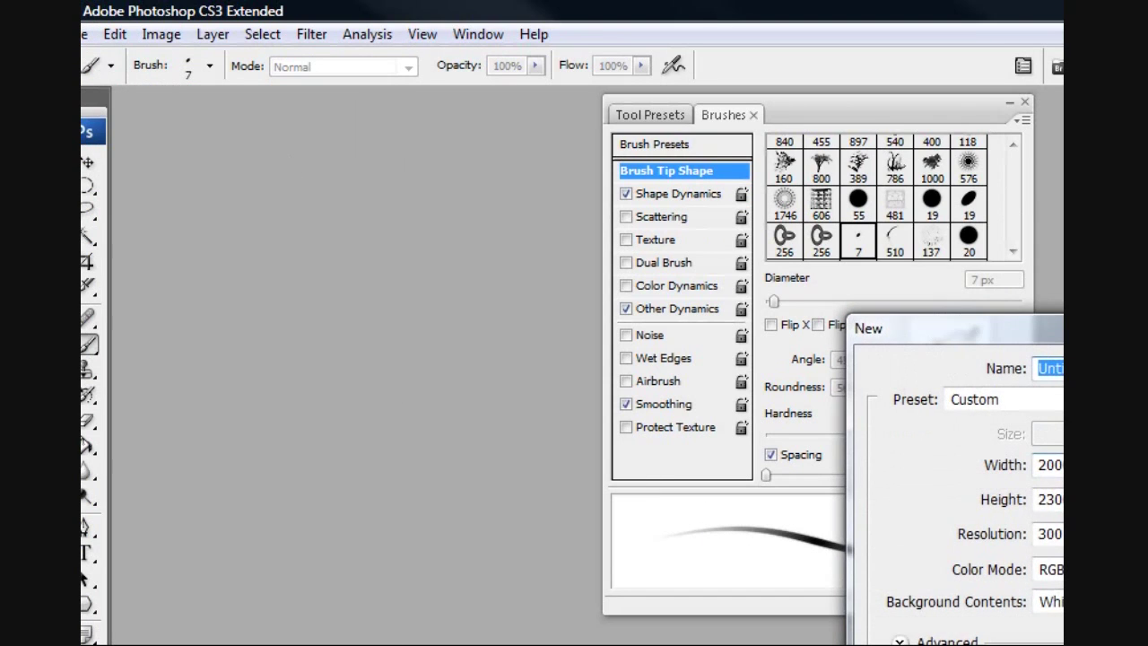
key("Return")
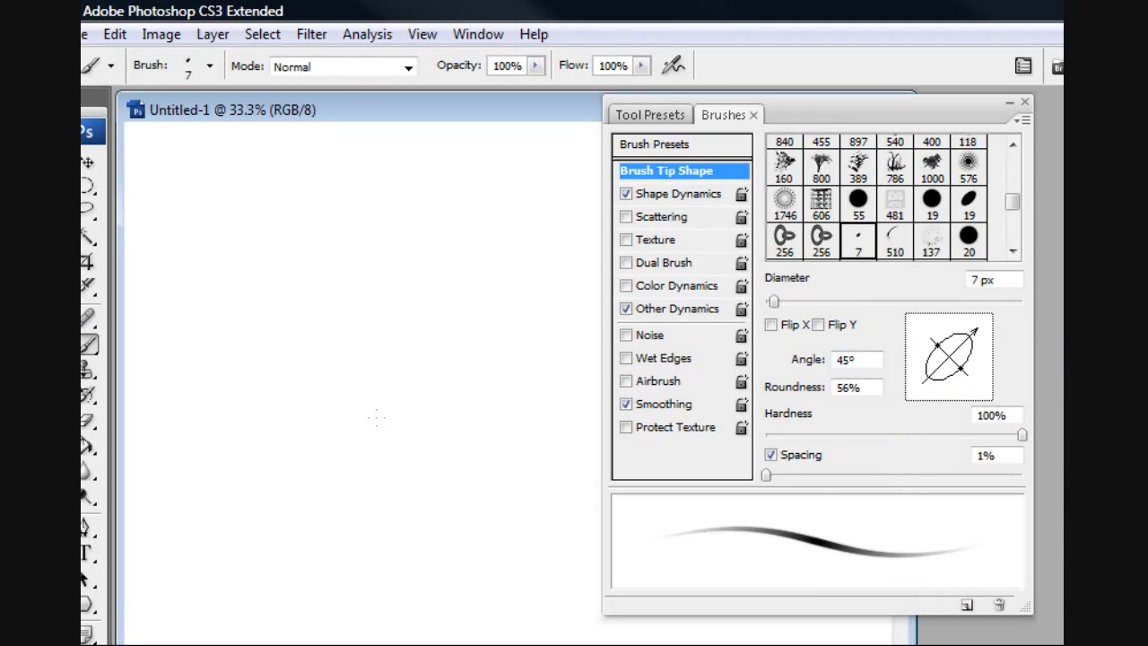
Step: Enlarge the brush to 200 px and paint one long winding red test stroke across the canvas
key("]")
key("bracketright")
key("bracketright")
key("bracketright")
key("bracketright")
key("bracketright")
key("bracketright")
key("bracketright")
key("bracketright")
key("bracketright")
key("bracketright")
key("bracketright")
key("bracketright")
key("bracketright")
key("bracketright")
key("bracketright")
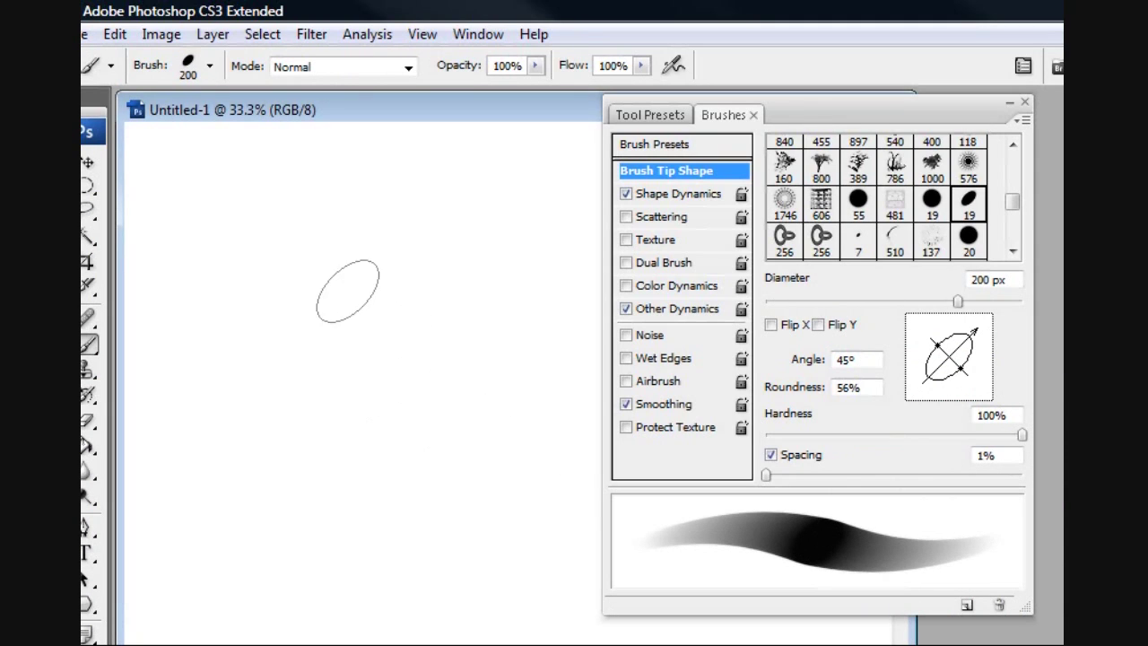
mouse_move(346, 295)
left_mouse_down()
mouse_move(436, 368)
mouse_move(269, 474)
mouse_move(431, 547)
mouse_move(536, 364)
left_mouse_up()
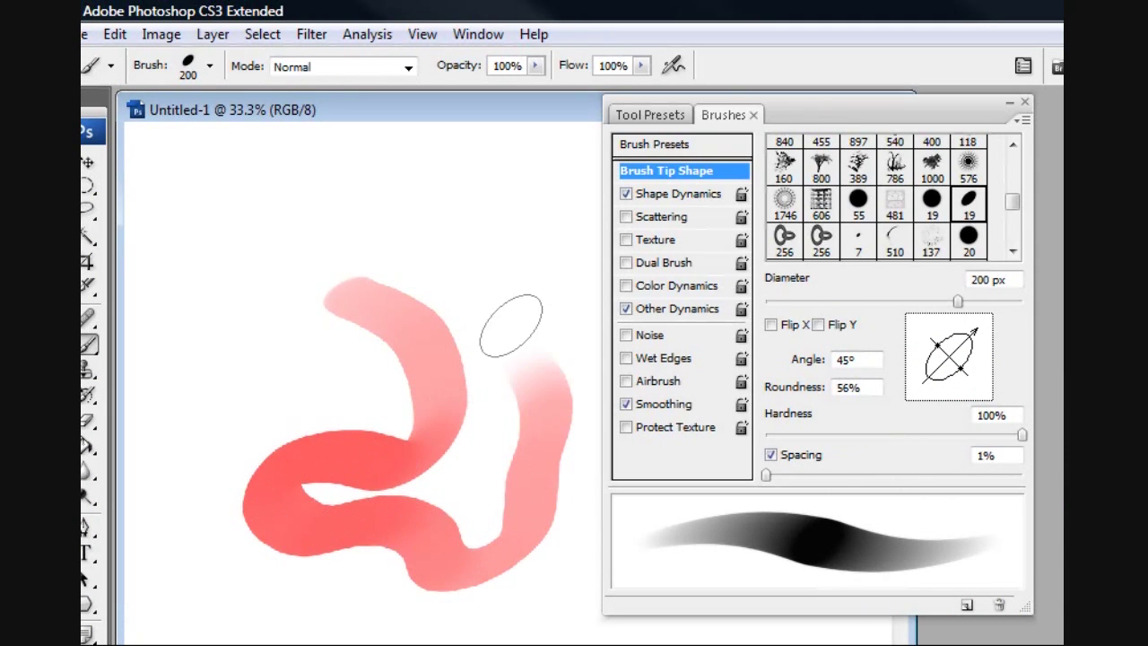
Step: Reduce the brush to 150 px and paint several short, light red strokes above and beside the winding stroke
key("bracketleft")
key("bracketleft")
mouse_move(419, 276)
left_mouse_down()
mouse_move(511, 280)
mouse_move(349, 221)
mouse_move(358, 259)
mouse_move(259, 269)
mouse_move(307, 406)
left_mouse_up()
left_click_drag(332, 340, 367, 398)
left_click_drag(534, 215, 553, 265)
left_click_drag(480, 171, 530, 228)
mouse_move(344, 187)
left_mouse_down()
mouse_move(451, 241)
mouse_move(396, 235)
mouse_move(496, 359)
left_mouse_up()
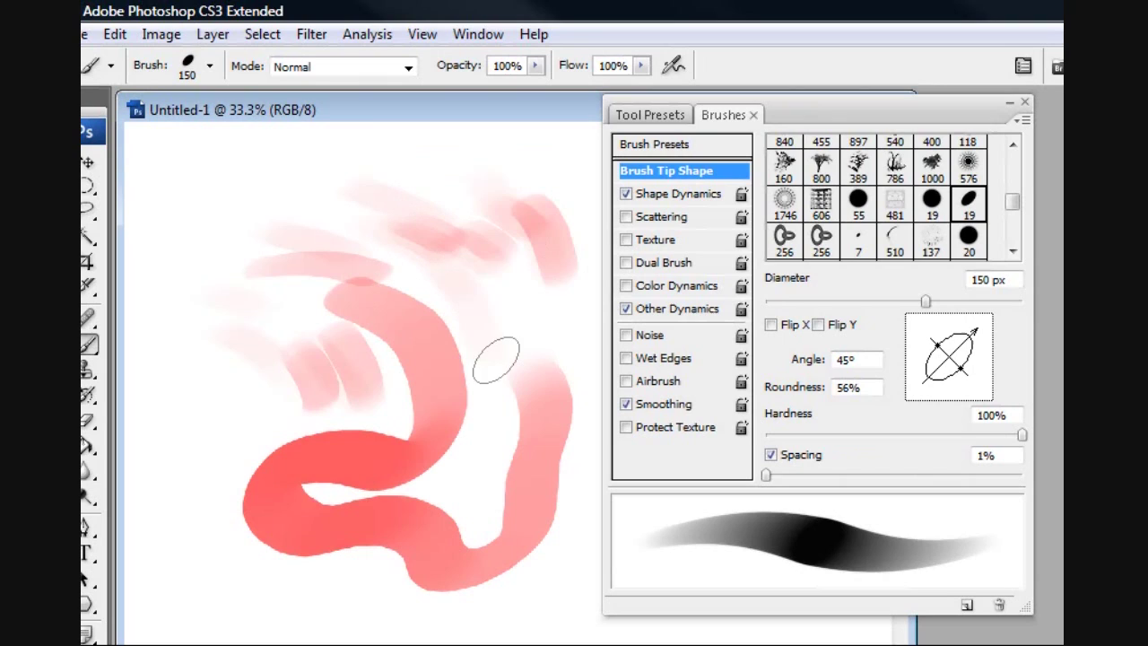
mouse_move(555, 324)
left_mouse_down()
mouse_move(562, 291)
mouse_move(547, 235)
left_mouse_up()
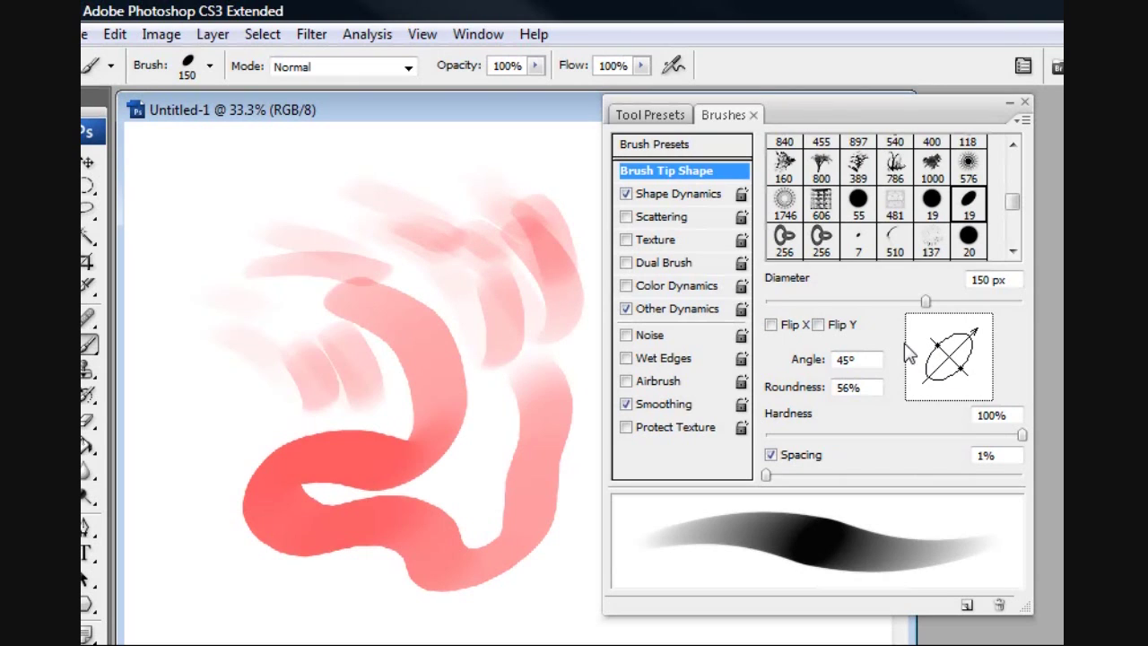
Step: Step back through the history to remove the most recent light red strokes
key("ctrl+alt+z")
key("ctrl+alt+z")
key("ctrl+alt+z")
key("ctrl+alt+z")
key("ctrl+alt+z")
key("ctrl+alt+z")
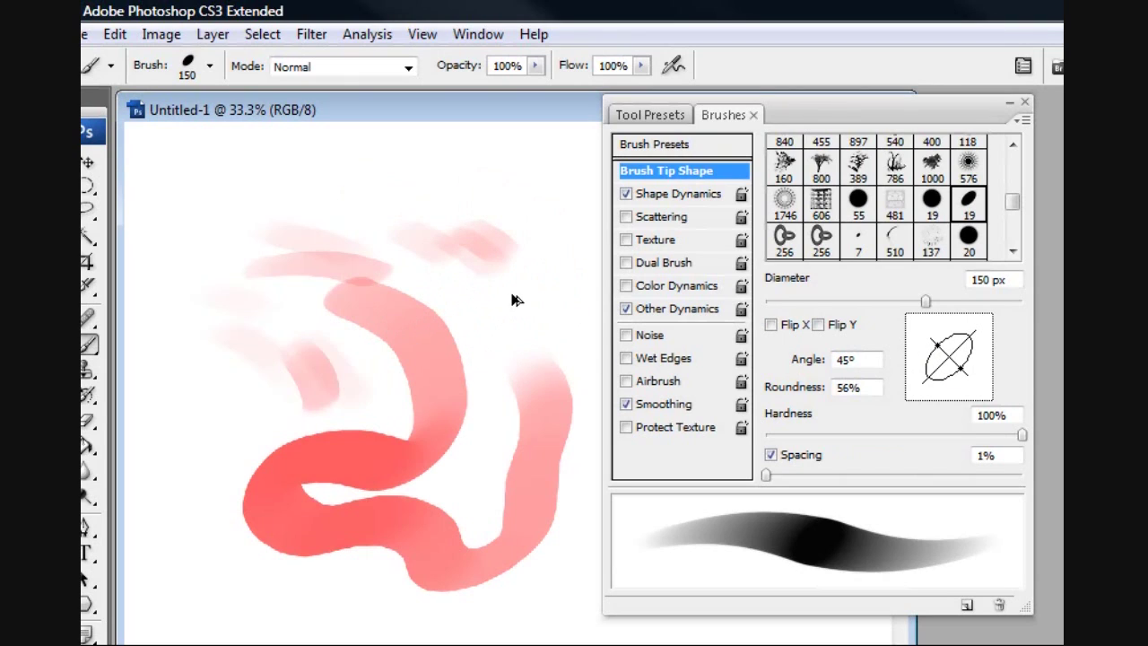
key("ctrl+alt+z")
key("ctrl+alt+z")
key("ctrl+alt+z")
Step: Paint over the winding red stroke with white to clear the middle of the canvas
mouse_move(391, 444)
left_mouse_down()
mouse_move(398, 538)
mouse_move(338, 536)
mouse_move(302, 601)
mouse_move(475, 482)
mouse_move(526, 358)
mouse_move(556, 534)
mouse_move(458, 360)
mouse_move(541, 385)
left_mouse_up()
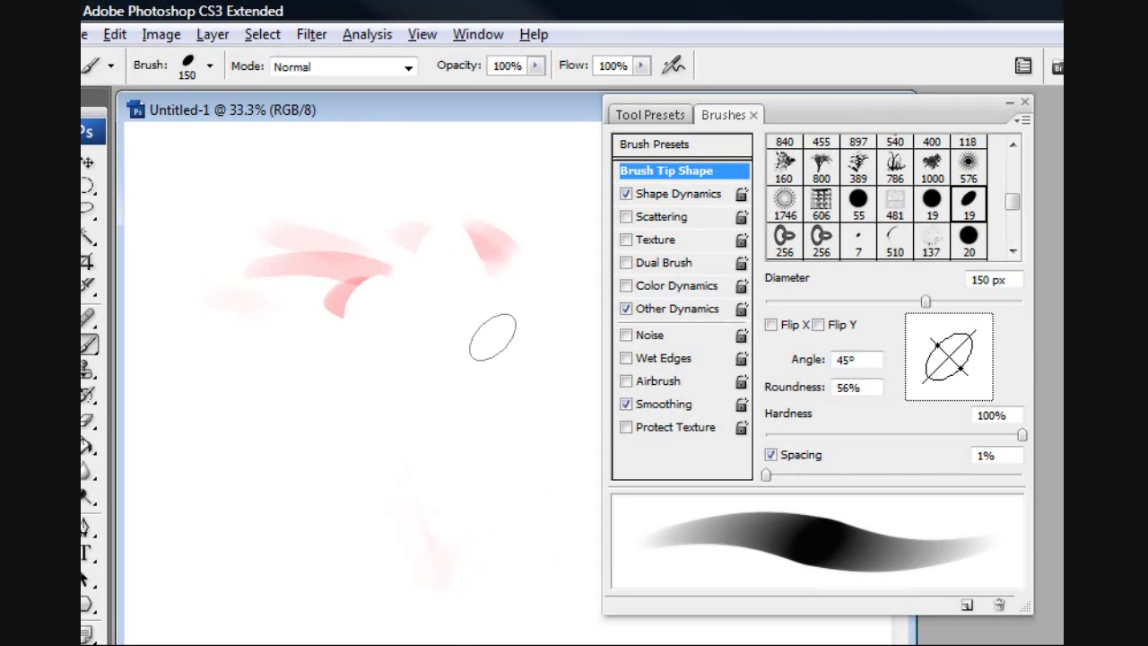
mouse_move(493, 337)
left_mouse_down()
mouse_move(501, 422)
mouse_move(440, 349)
mouse_move(313, 424)
mouse_move(361, 415)
mouse_move(440, 359)
left_mouse_up()
key("ctrl+alt+z")
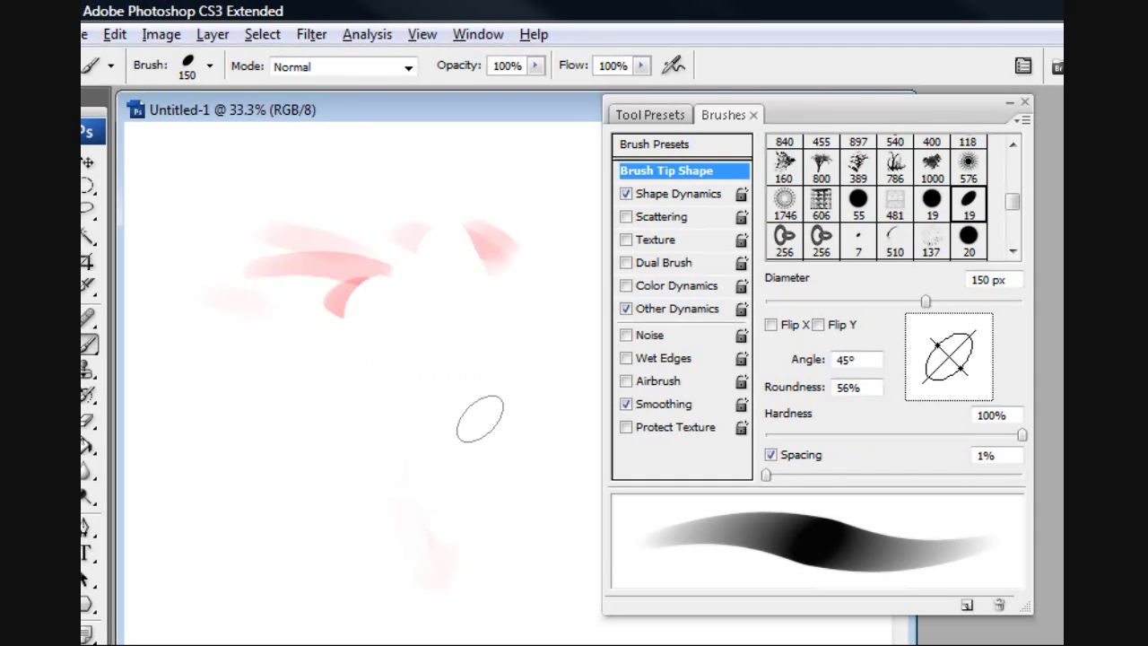
Step: Reduce the brush to 25 px and sketch a dark side-view head with cranium outline, brow, eye and nose
key("bracketleft")
key("bracketleft")
key("bracketleft")
key("bracketleft")
key("bracketleft")
key("bracketleft")
key("bracketleft")
key("bracketleft")
key("bracketleft")
key("bracketleft")
key("bracketleft")
mouse_move(441, 302)
left_mouse_down()
mouse_move(369, 387)
mouse_move(549, 372)
mouse_move(448, 453)
mouse_move(400, 435)
left_mouse_up()
mouse_move(358, 381)
left_mouse_down()
mouse_move(393, 463)
mouse_move(447, 394)
mouse_move(405, 409)
mouse_move(451, 404)
left_mouse_up()
key("bracketleft")
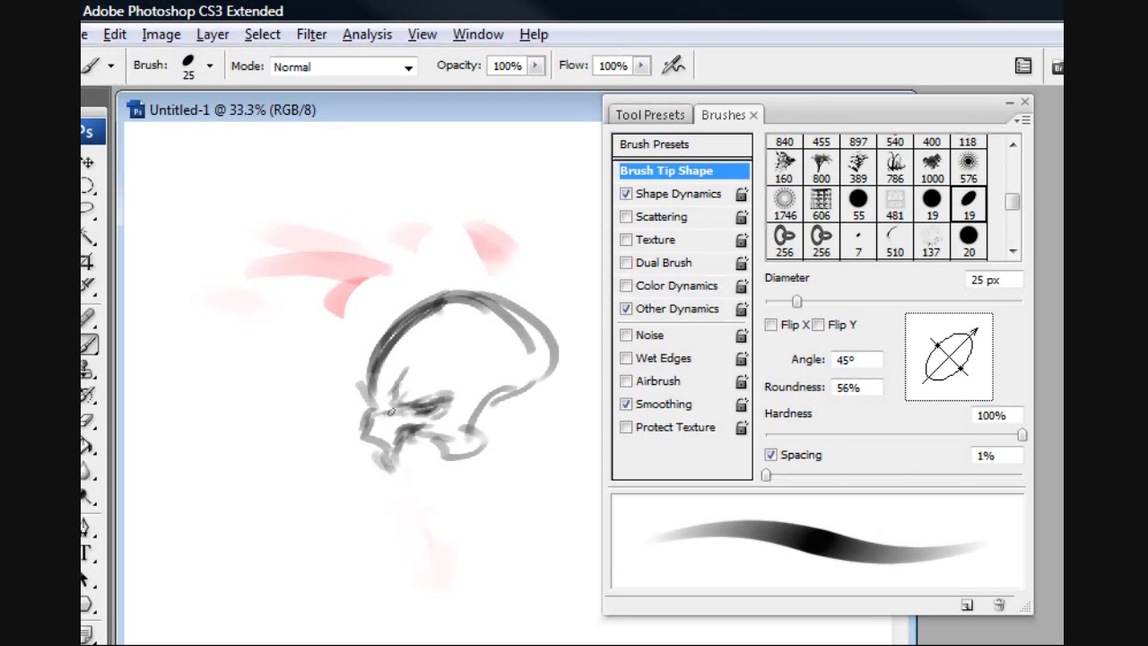
Step: Sketch the head's ear, jaw, neck and shoulder lines with the 25 px brush
mouse_move(446, 421)
left_mouse_down()
mouse_move(483, 333)
mouse_move(528, 365)
mouse_move(492, 383)
mouse_move(526, 394)
left_mouse_up()
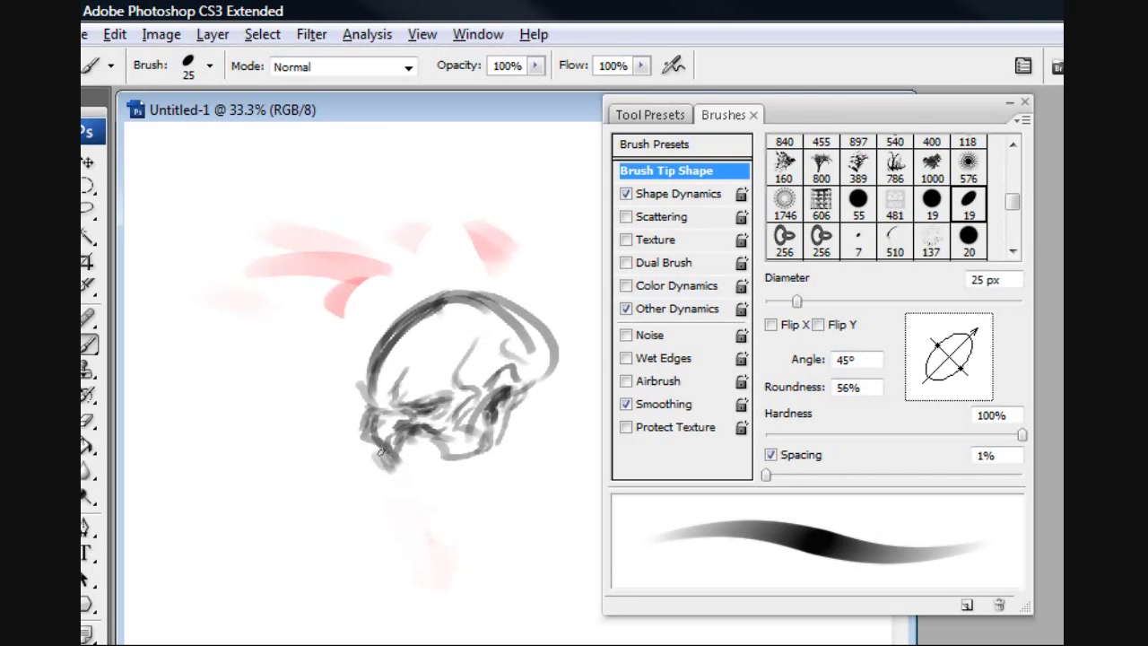
mouse_move(411, 483)
left_mouse_down()
mouse_move(424, 450)
mouse_move(458, 470)
mouse_move(474, 436)
mouse_move(455, 477)
mouse_move(410, 489)
mouse_move(436, 481)
mouse_move(426, 531)
mouse_move(448, 520)
mouse_move(536, 387)
mouse_move(523, 407)
mouse_move(549, 463)
mouse_move(475, 542)
mouse_move(489, 568)
mouse_move(518, 505)
mouse_move(550, 520)
left_mouse_up()
left_click_drag(538, 475, 563, 549)
left_click_drag(555, 462, 588, 537)
Step: Narrow the Brushes panel to uncover the canvas and add sketch lines behind the neck and below the chin
left_click_drag(604, 395, 554, 377)
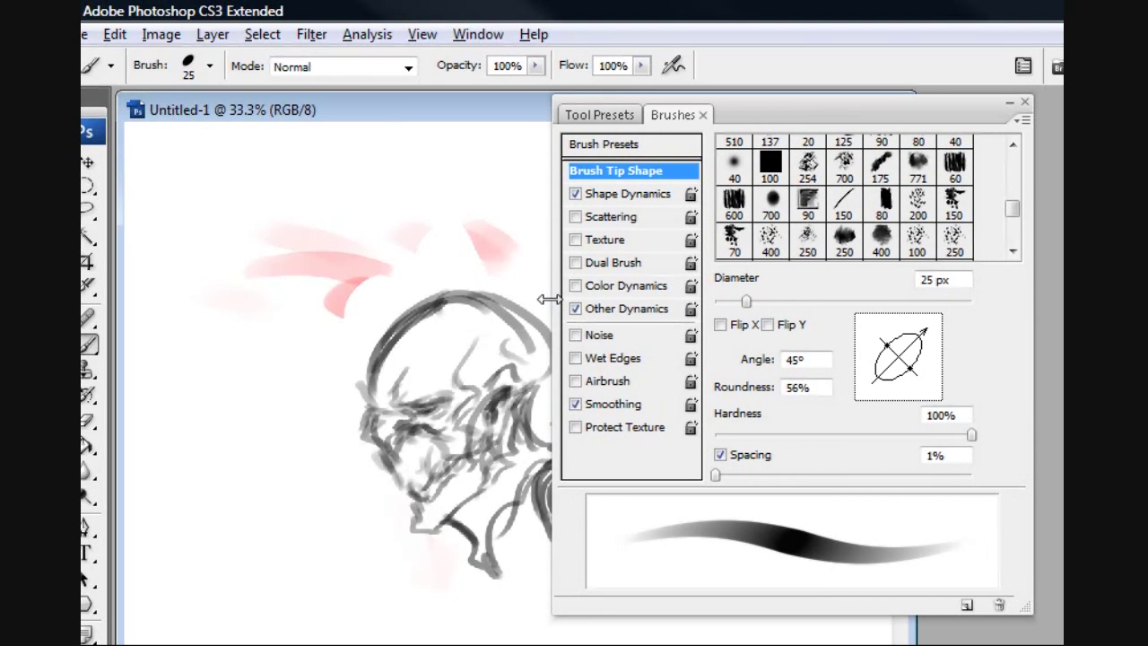
left_click_drag(550, 300, 589, 302)
left_click_drag(538, 423, 557, 454)
mouse_move(451, 533)
left_mouse_down()
mouse_move(453, 558)
mouse_move(496, 605)
left_mouse_up()
mouse_move(468, 635)
left_mouse_down()
mouse_move(464, 604)
mouse_move(424, 555)
left_mouse_up()
left_click_drag(434, 415, 433, 403)
Step: Reduce the brush to 20 px and refine the eye, brow, mouth, jaw and cranium details of the head
key("[")
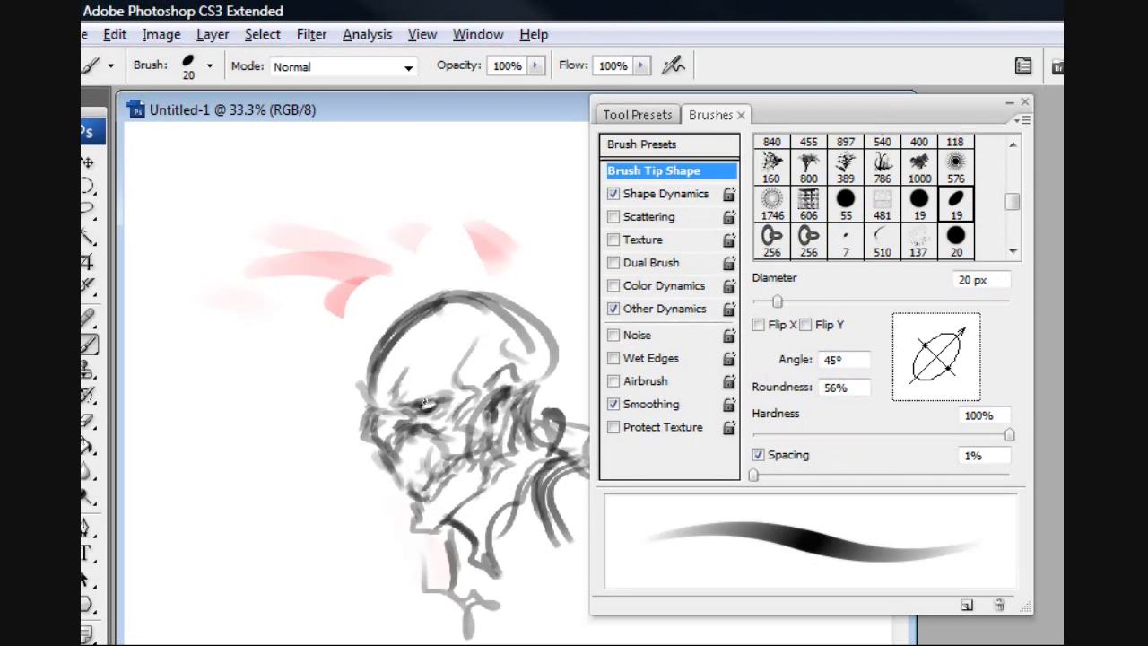
left_click_drag(393, 444, 426, 507)
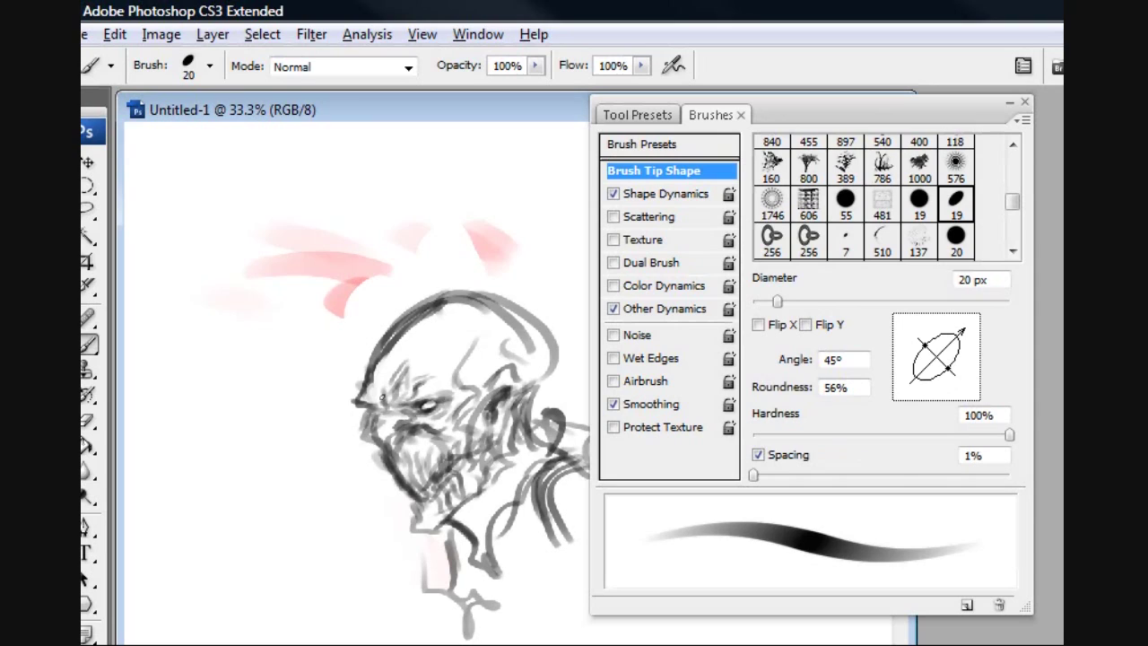
mouse_move(455, 332)
left_mouse_down()
mouse_move(481, 360)
mouse_move(517, 377)
mouse_move(515, 308)
mouse_move(533, 388)
mouse_move(521, 323)
mouse_move(539, 393)
left_mouse_up()
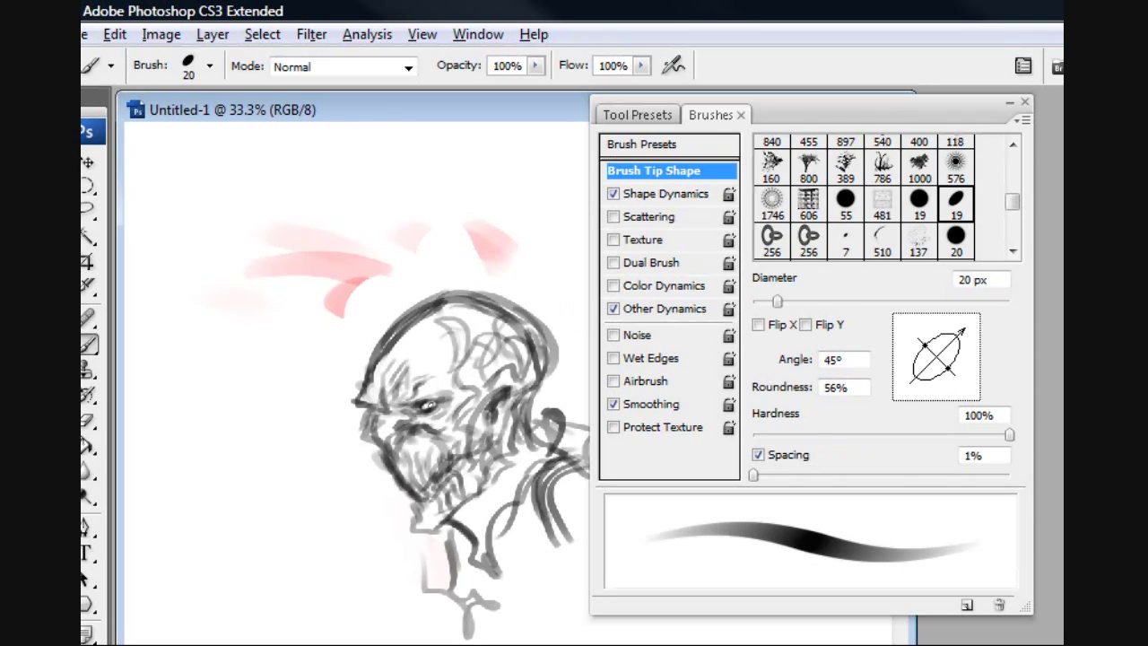
Step: Enlarge the brush to 80 px, add a new layer and block in grey shading over the head
key("bracketright")
key("bracketright")
key("bracketright")
key("bracketright")
key("bracketright")
key("bracketright")
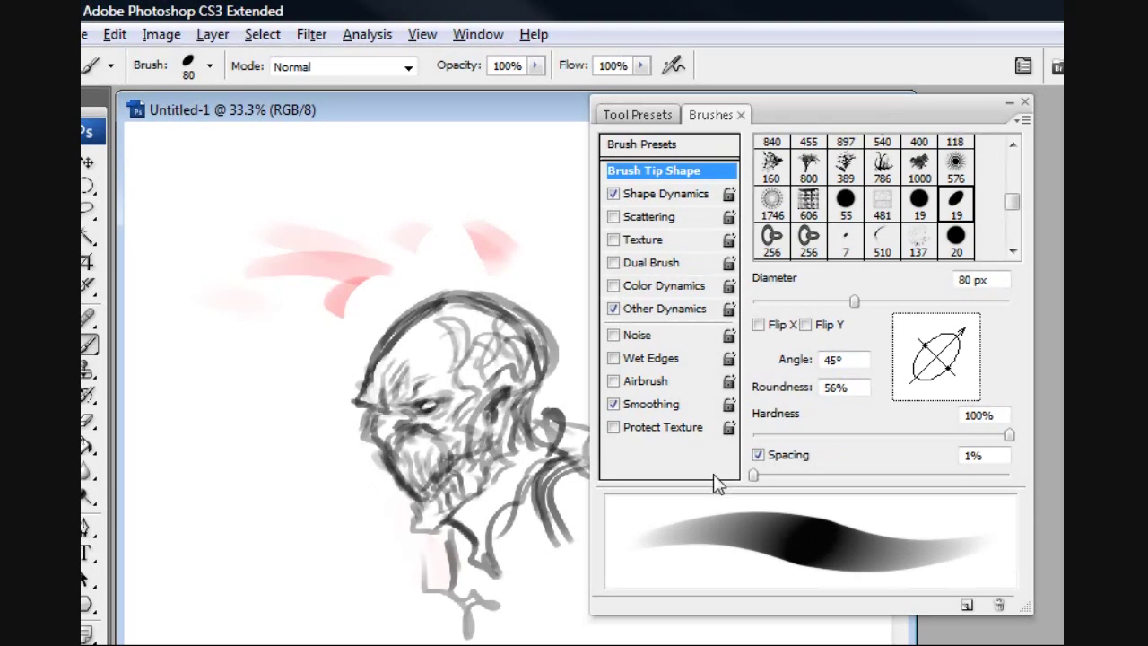
key("ctrl+shift+n")
key("Return")
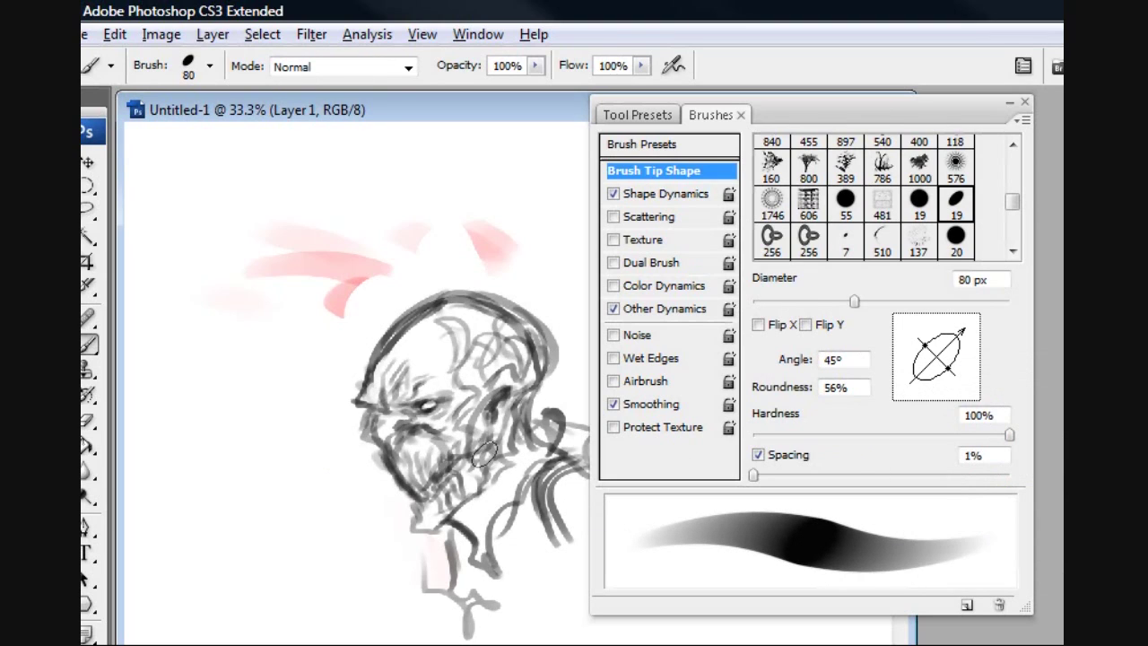
mouse_move(400, 428)
left_mouse_down()
mouse_move(386, 381)
mouse_move(369, 392)
mouse_move(411, 339)
mouse_move(451, 343)
mouse_move(452, 391)
mouse_move(467, 380)
mouse_move(482, 309)
mouse_move(528, 373)
mouse_move(491, 382)
mouse_move(469, 419)
mouse_move(426, 439)
mouse_move(419, 482)
mouse_move(437, 515)
mouse_move(507, 418)
mouse_move(480, 560)
mouse_move(472, 493)
mouse_move(506, 492)
mouse_move(532, 437)
mouse_move(561, 479)
mouse_move(442, 418)
left_mouse_up()
Step: Deepen the shading on the face, cranium and neck, reducing the brush from 45 px to 35 px along the way
left_click_drag(854, 302, 809, 301)
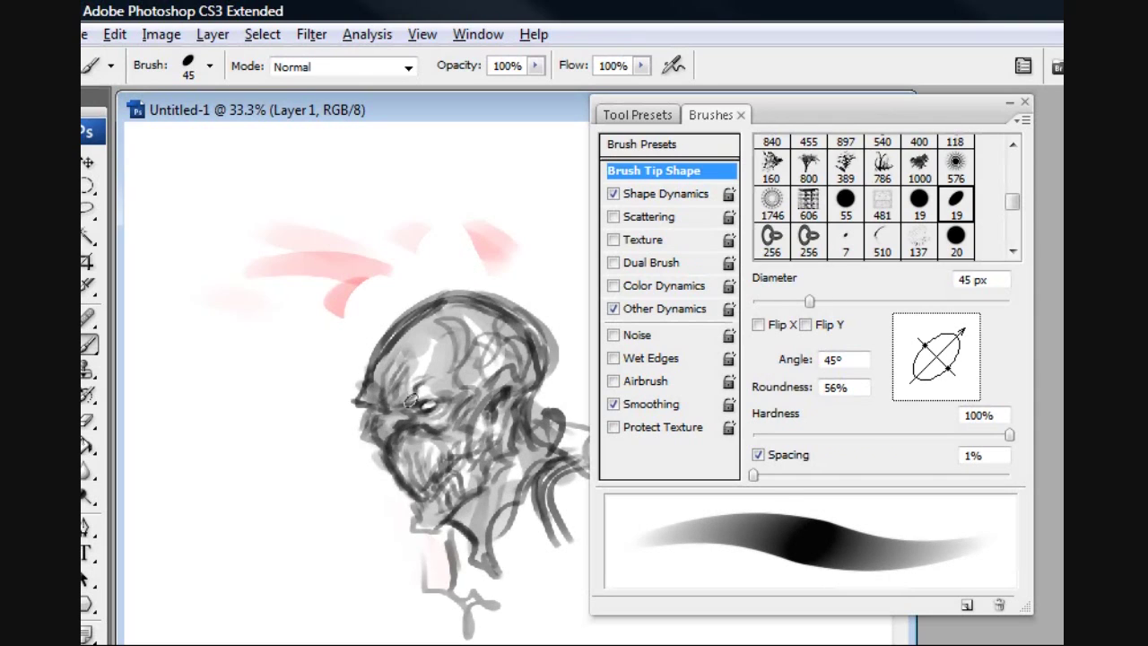
mouse_move(452, 375)
left_mouse_down()
mouse_move(455, 337)
mouse_move(507, 381)
mouse_move(524, 341)
mouse_move(485, 323)
mouse_move(471, 381)
mouse_move(525, 309)
left_mouse_up()
key("bracketleft")
mouse_move(503, 404)
left_mouse_down()
mouse_move(489, 439)
mouse_move(472, 421)
mouse_move(504, 456)
mouse_move(500, 469)
mouse_move(509, 452)
mouse_move(468, 511)
mouse_move(476, 537)
mouse_move(538, 440)
left_mouse_up()
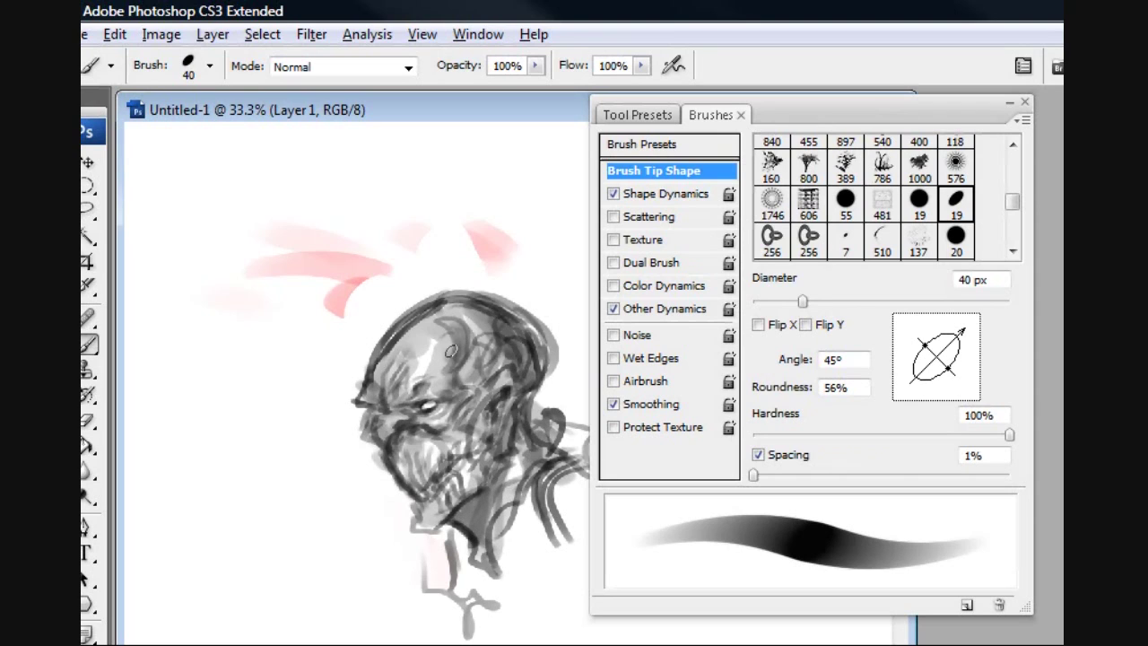
key("bracketleft")
mouse_move(402, 441)
left_mouse_down()
mouse_move(420, 493)
mouse_move(422, 426)
left_mouse_up()
key("ctrl+minus")
key("ctrl+plus")
key("ctrl+t")
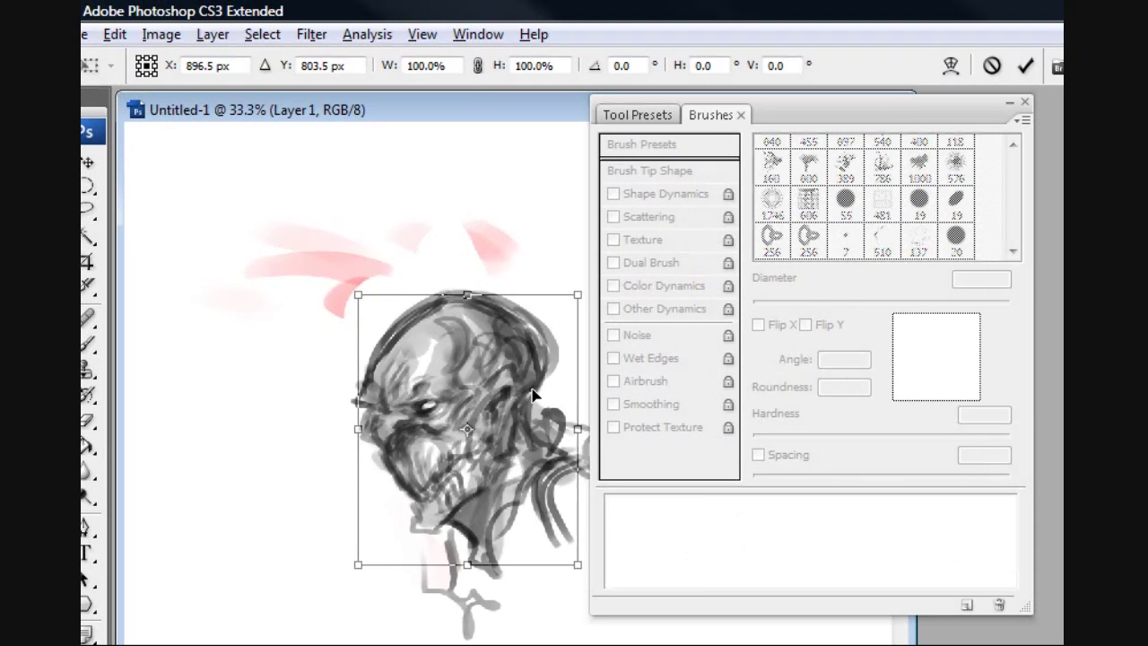
right_click(501, 409)
key("Escape")
key("Escape")
Step: Merge the shading layer down into the head sketch
key("ctrl+e")
right_click(498, 431)
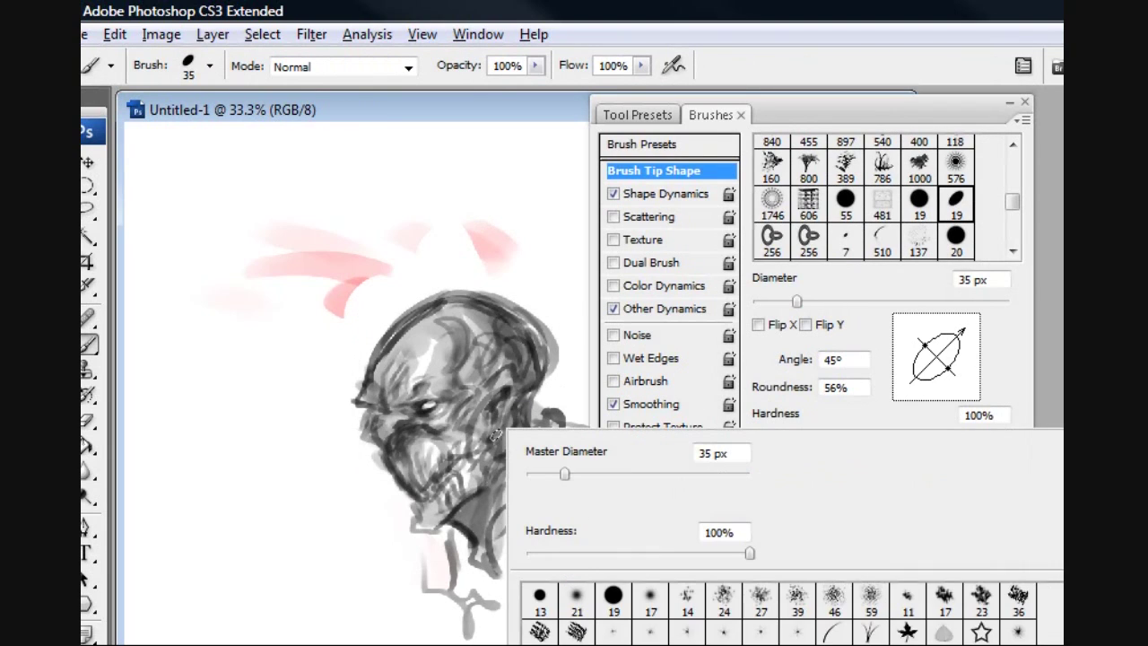
left_click(493, 86)
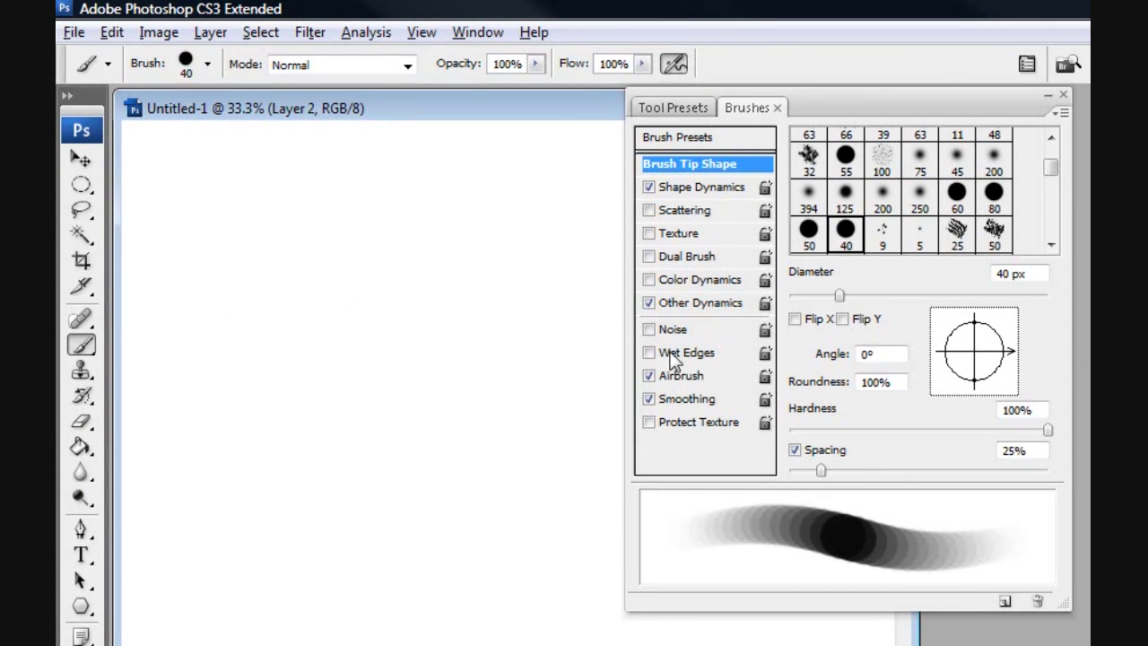
Step: Enlarge the round brush to 80 px and paint two vertical test strokes with varying pressure
key("bracketright")
key("bracketright")
key("bracketright")
key("bracketright")
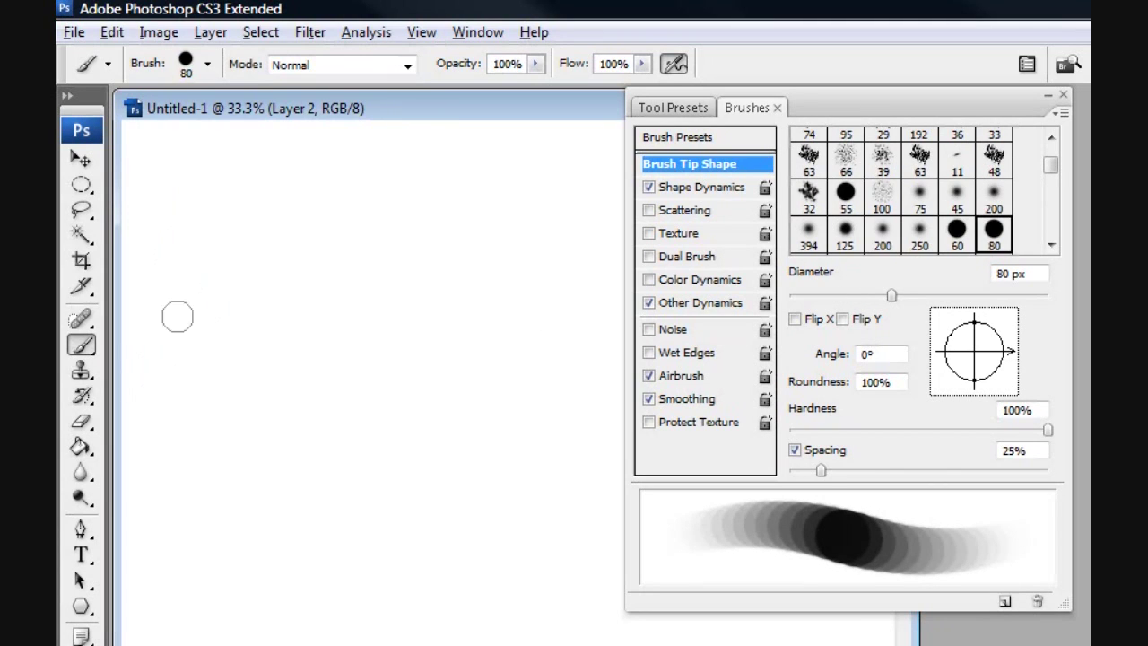
left_click_drag(215, 202, 209, 425)
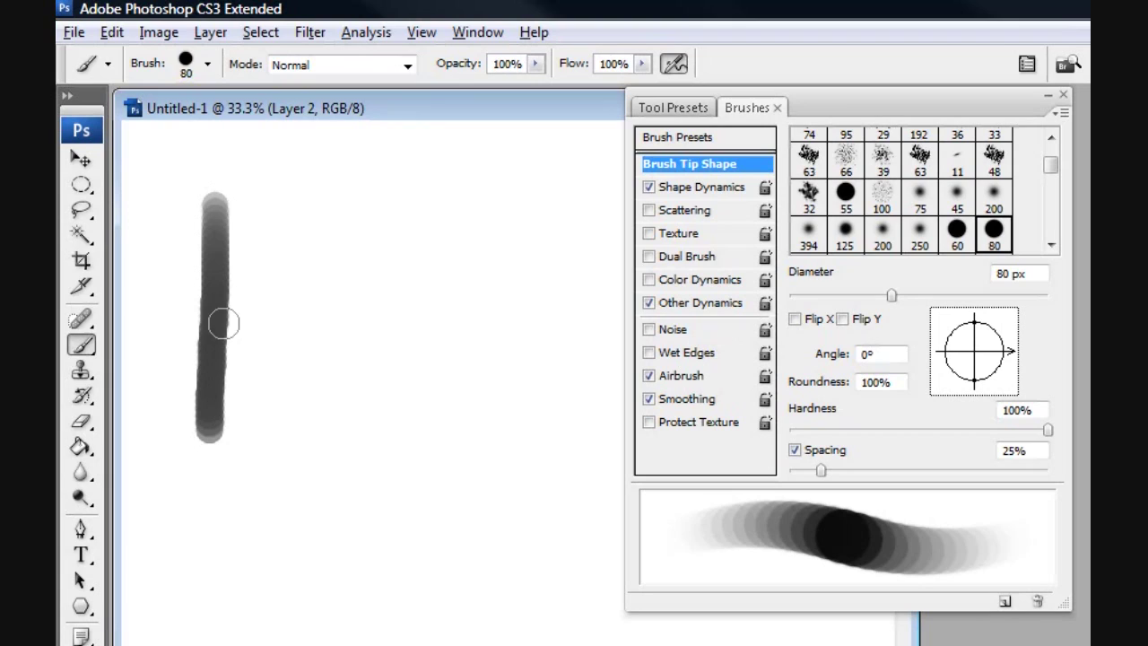
left_click_drag(259, 207, 257, 338)
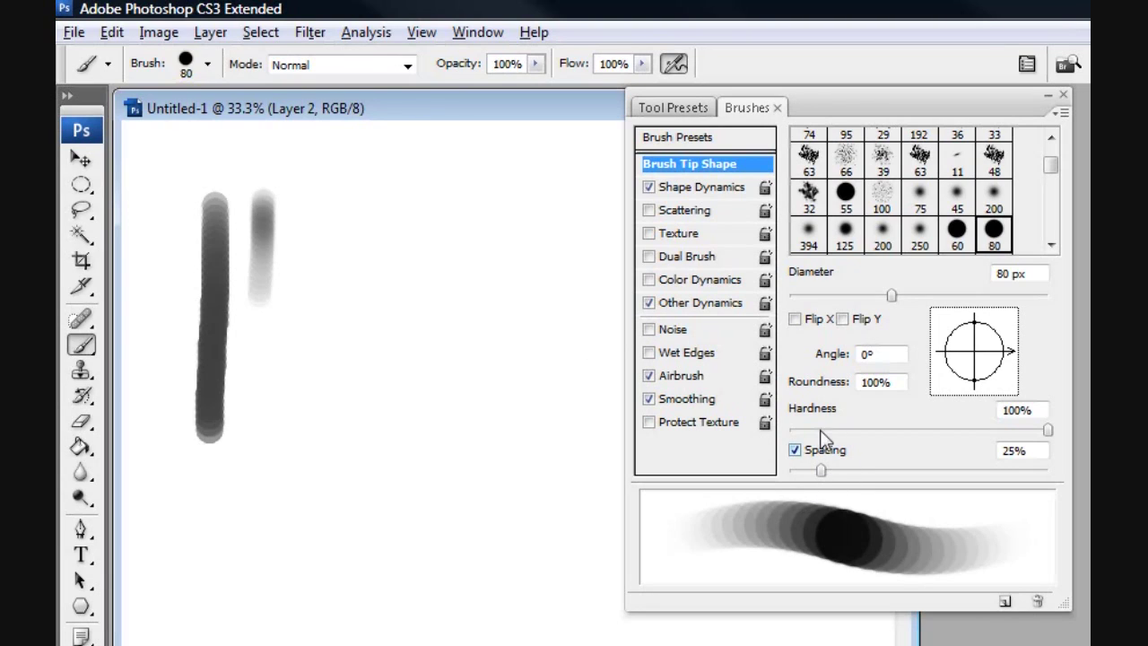
Step: Set the brush spacing to 1% and turn off Airbrush, painting a vertical test stroke after each change
left_click_drag(819, 470, 785, 472)
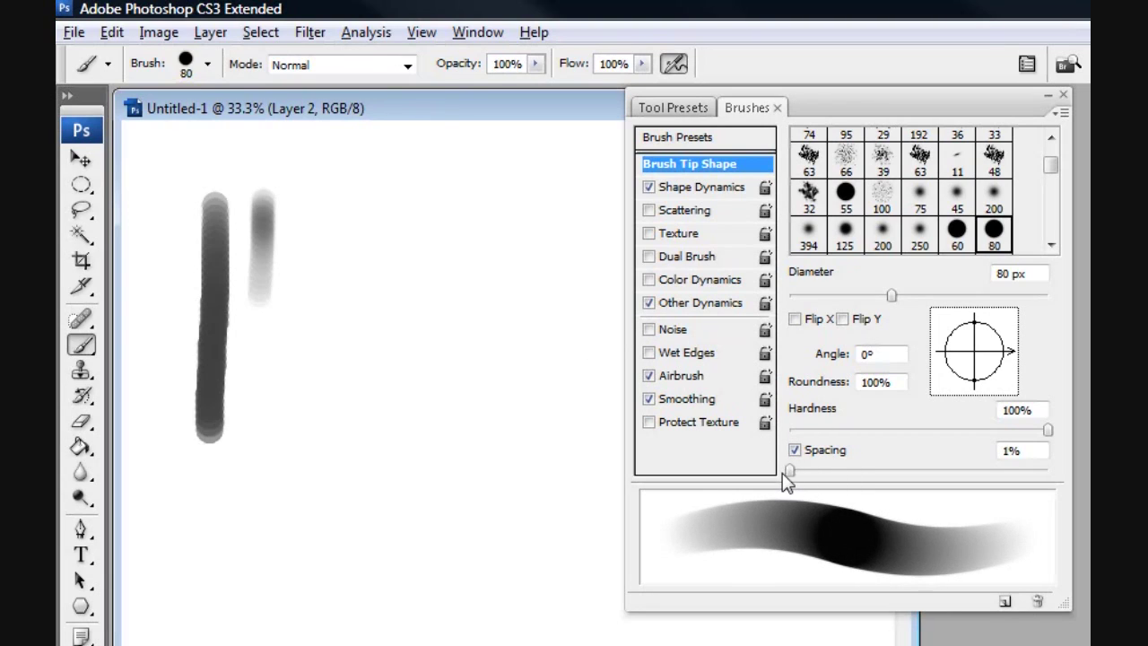
left_click_drag(327, 196, 330, 395)
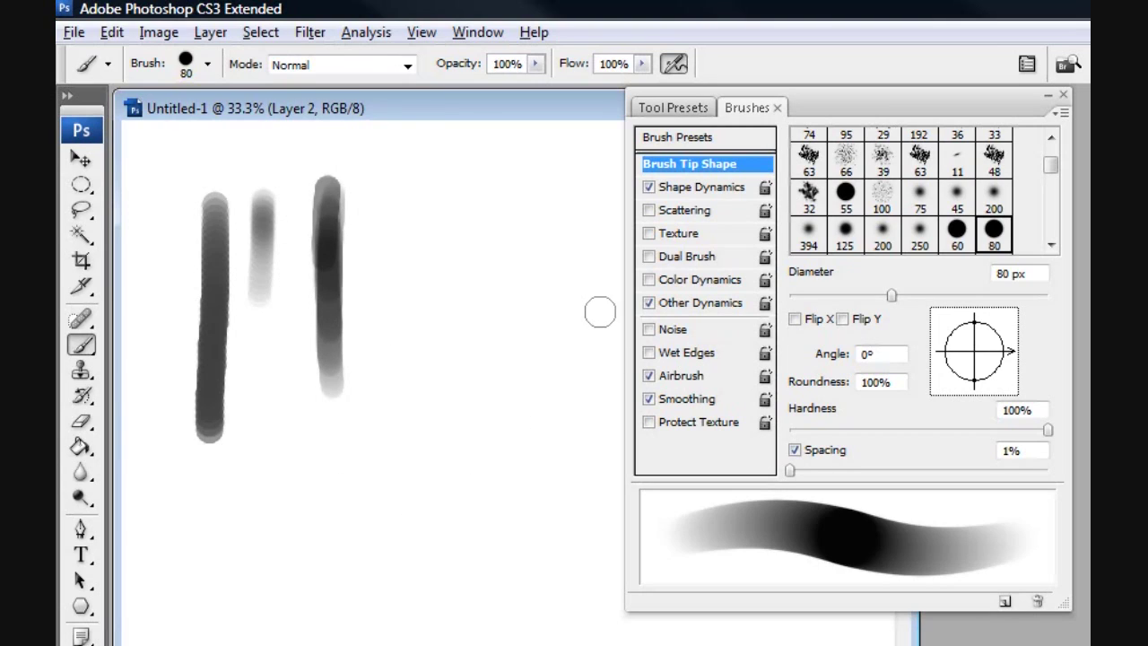
left_click(650, 376)
mouse_move(392, 260)
left_mouse_down()
mouse_move(379, 309)
mouse_move(384, 222)
mouse_move(383, 359)
left_mouse_up()
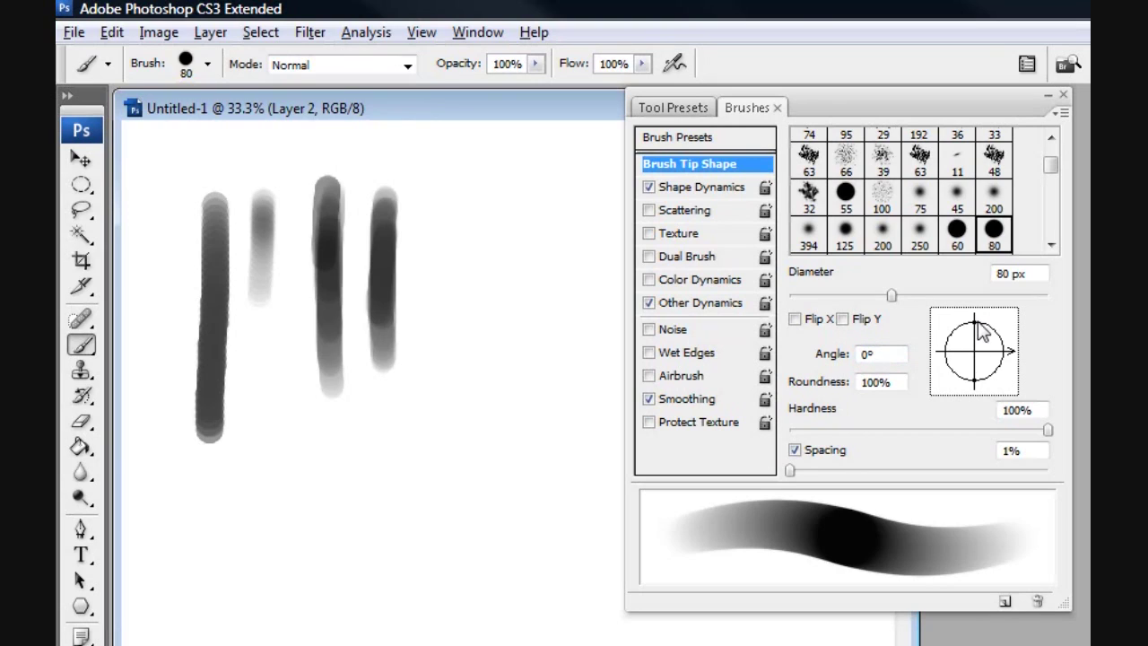
Step: Set the brush tip's angle to 47° and roundness to 56%, and paint several straight and curved test strokes
mouse_move(1015, 353)
left_mouse_down()
mouse_move(1003, 319)
mouse_move(1008, 328)
left_mouse_up()
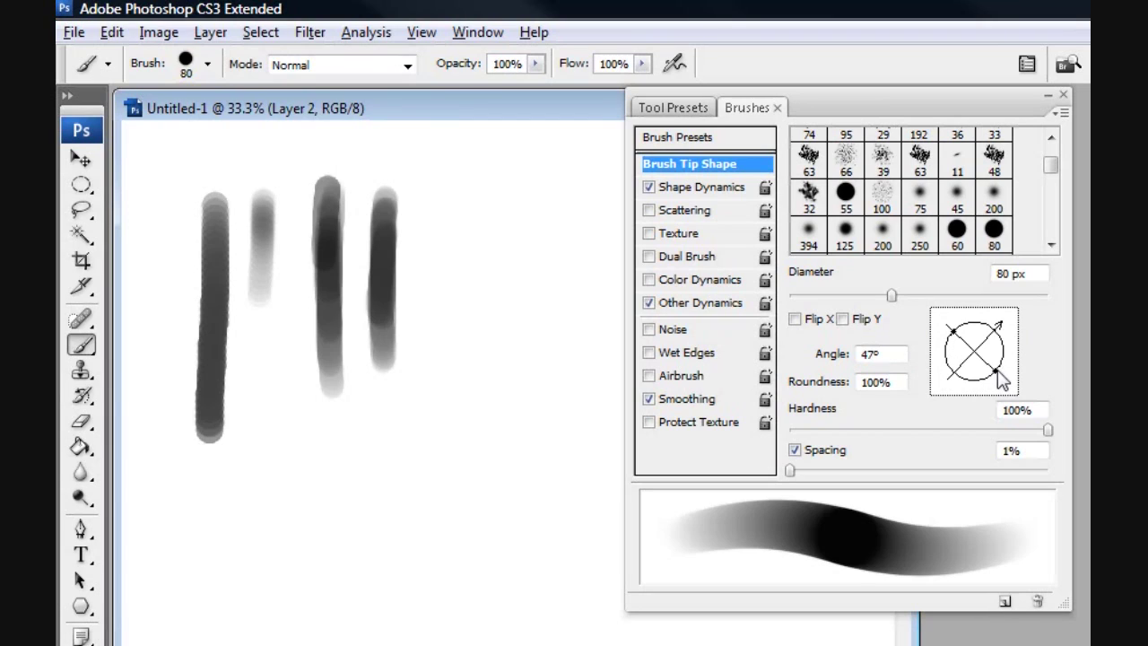
mouse_move(997, 370)
left_mouse_down()
mouse_move(985, 356)
mouse_move(1017, 385)
mouse_move(987, 366)
left_mouse_up()
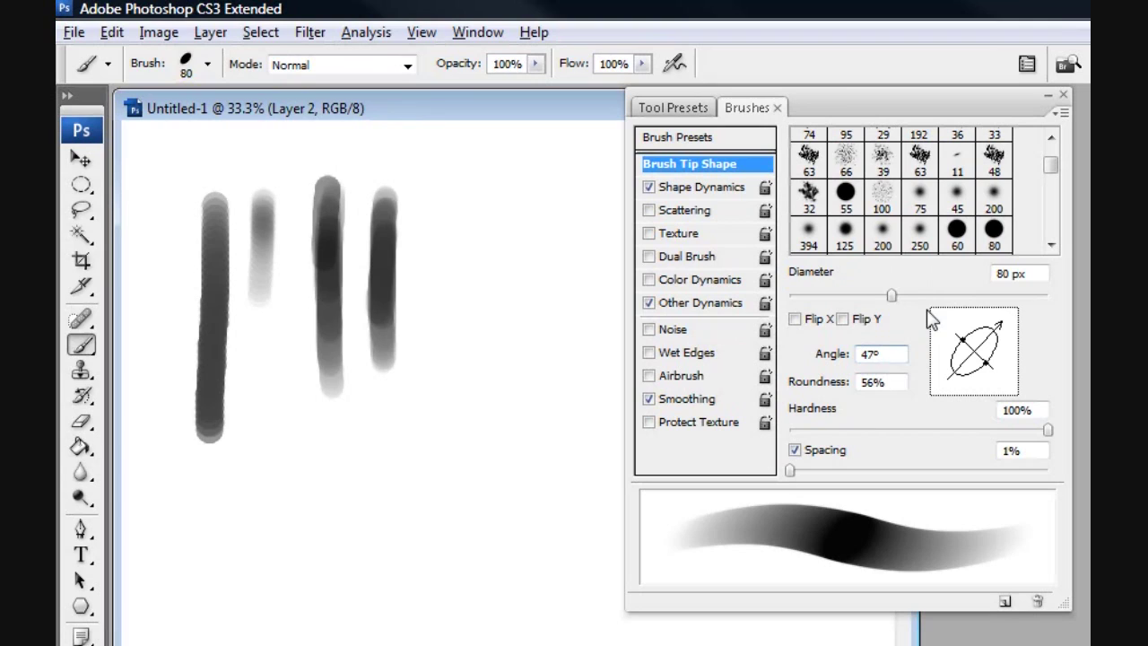
mouse_move(464, 269)
left_mouse_down()
mouse_move(482, 361)
mouse_move(418, 393)
mouse_move(429, 423)
mouse_move(385, 453)
left_mouse_up()
left_click_drag(452, 193, 508, 255)
left_click(523, 184)
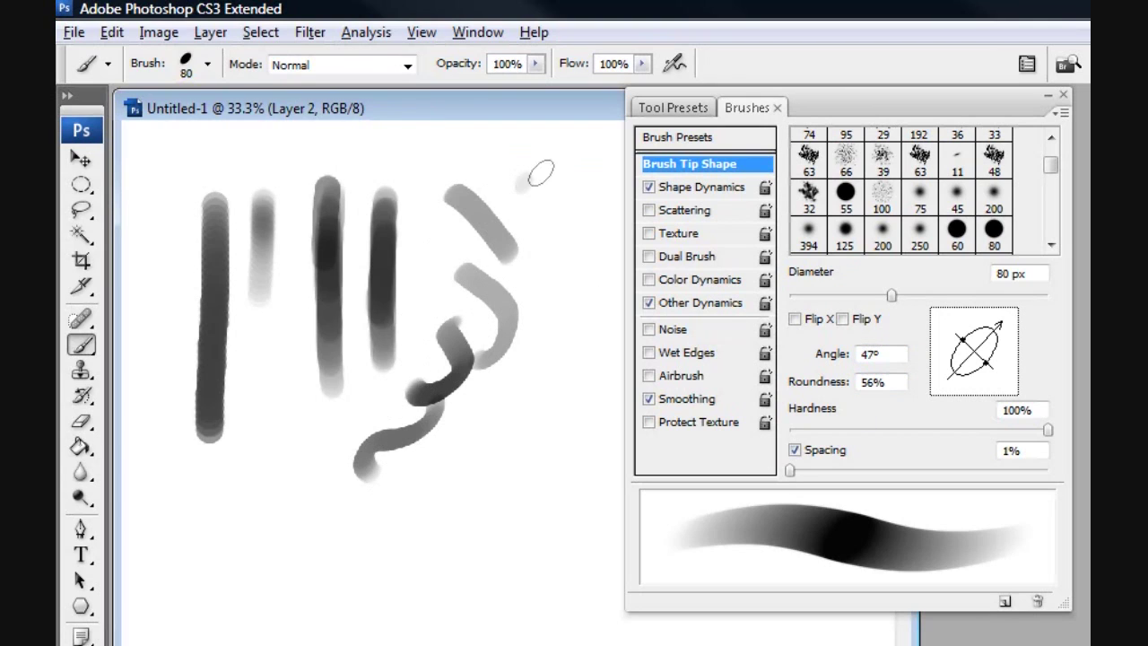
mouse_move(549, 180)
left_mouse_down()
mouse_move(540, 287)
mouse_move(563, 326)
mouse_move(491, 373)
left_mouse_up()
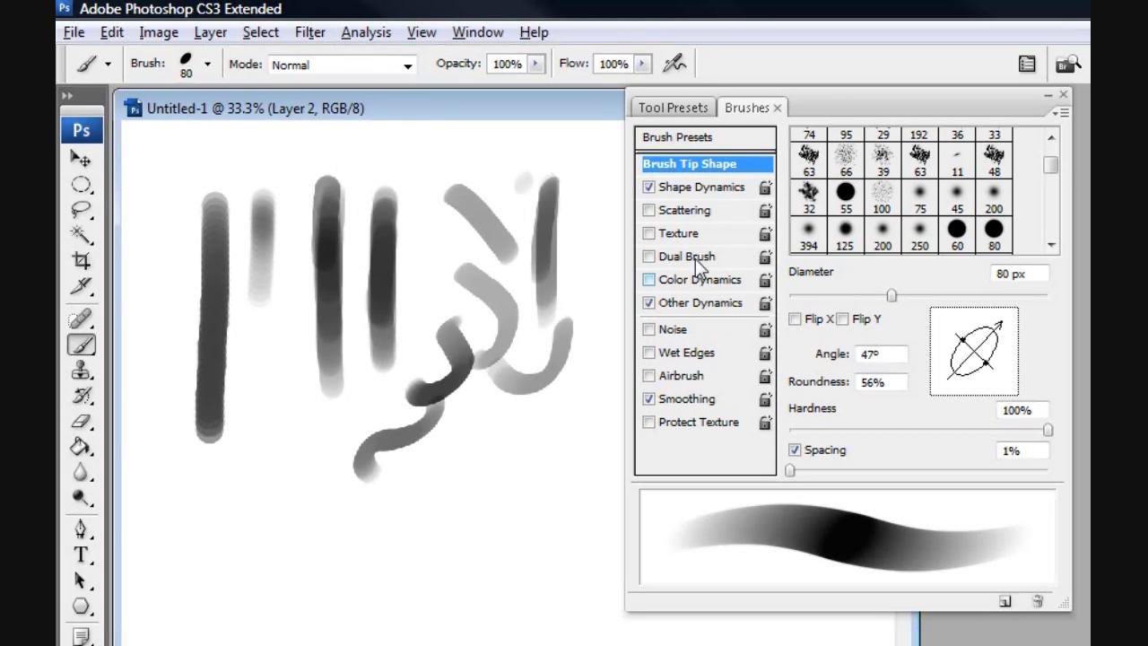
Step: Review the Other Dynamics and tip shape settings, and set the Shape Dynamics minimum diameter to 75%
left_click(700, 305)
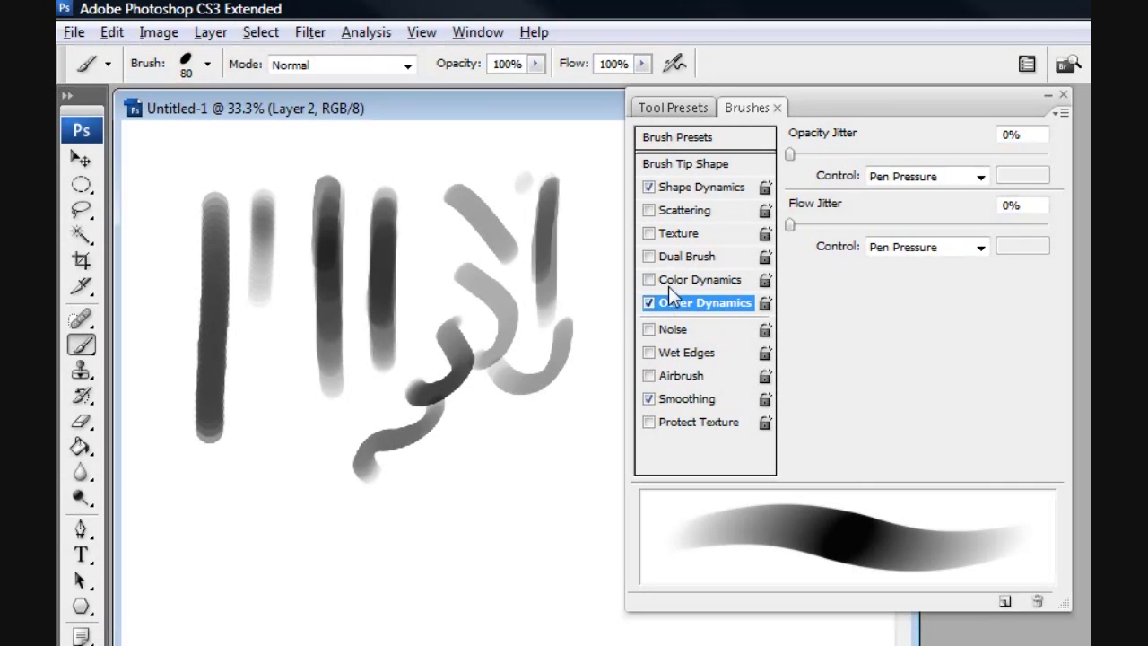
left_click(709, 165)
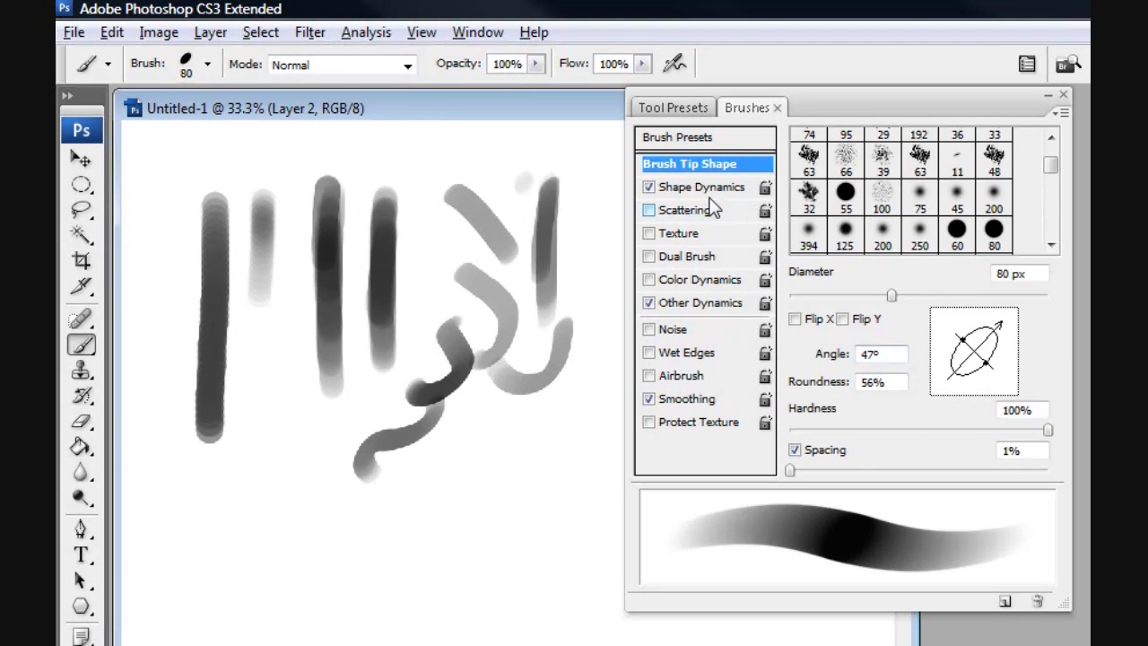
left_click(718, 187)
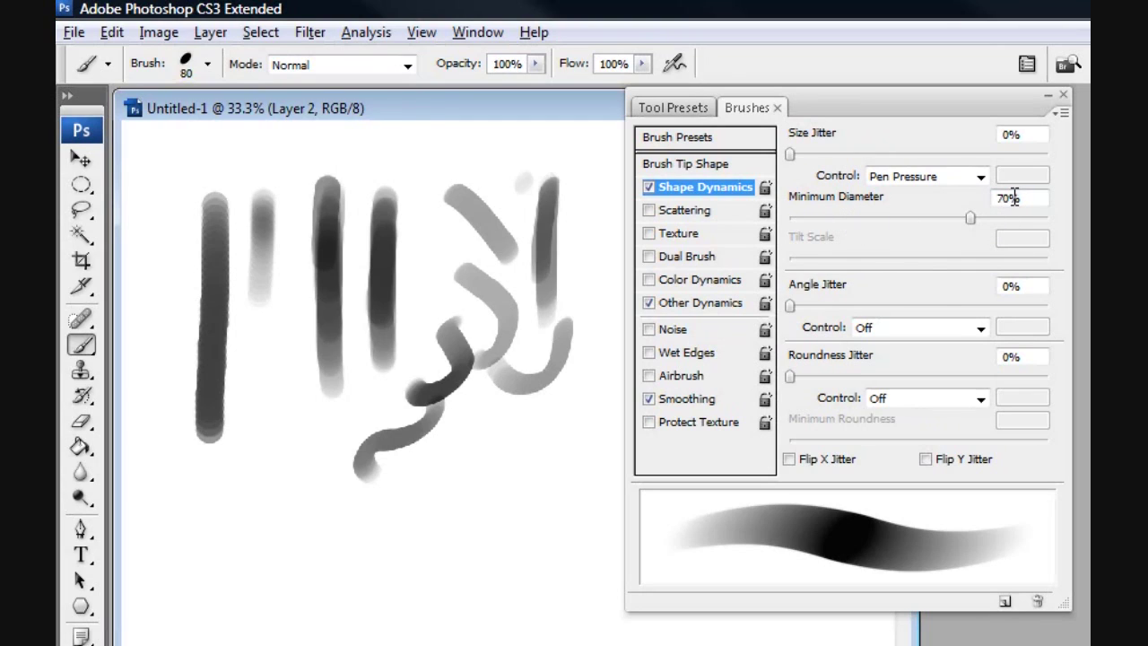
key("BackSpace")
key("BackSpace")
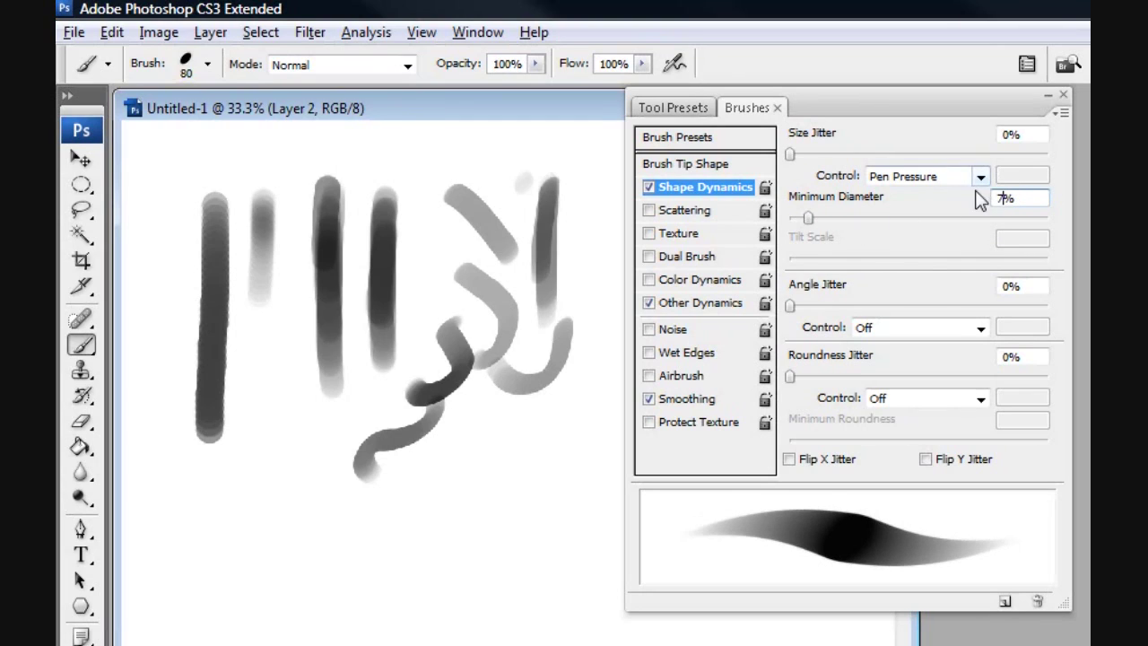
type("75")
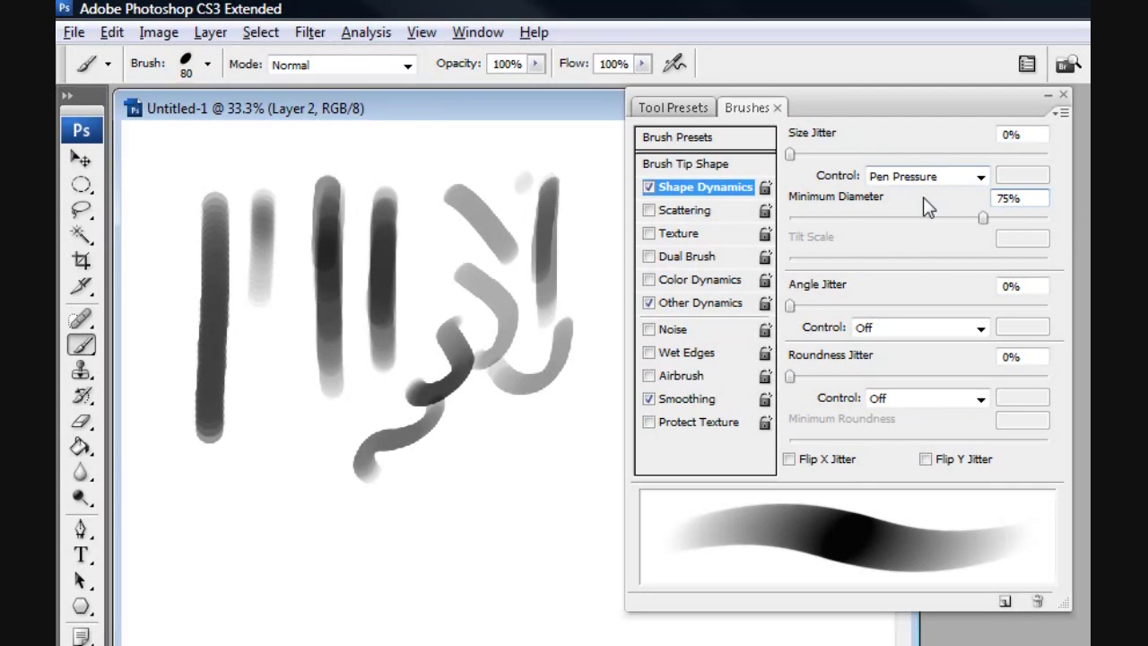
left_click(933, 330)
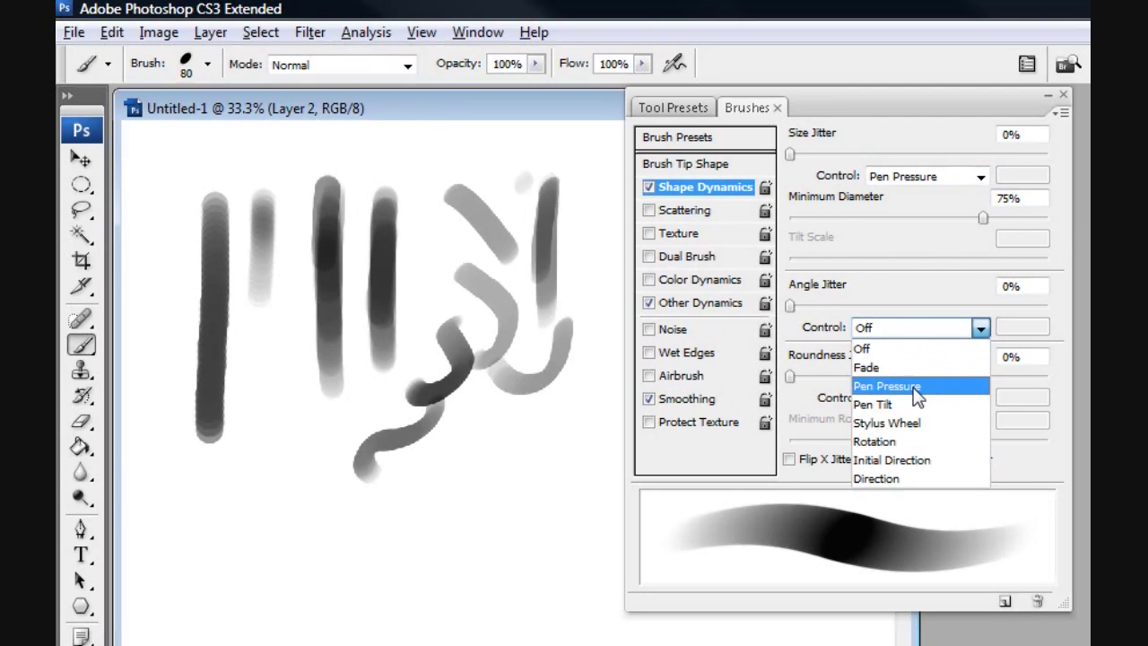
left_click(915, 386)
left_click(933, 329)
left_click(929, 350)
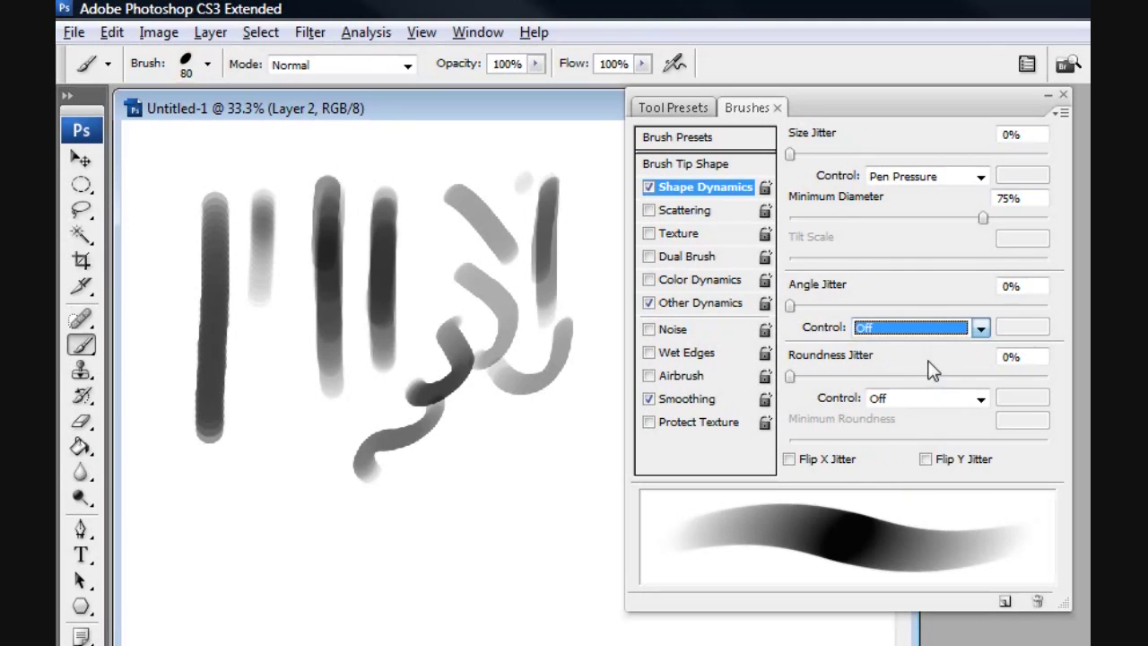
Step: Set the Roundness Jitter control to Pen Pressure and paint straight and curved test strokes below the existing ones
left_click(924, 399)
left_click(915, 456)
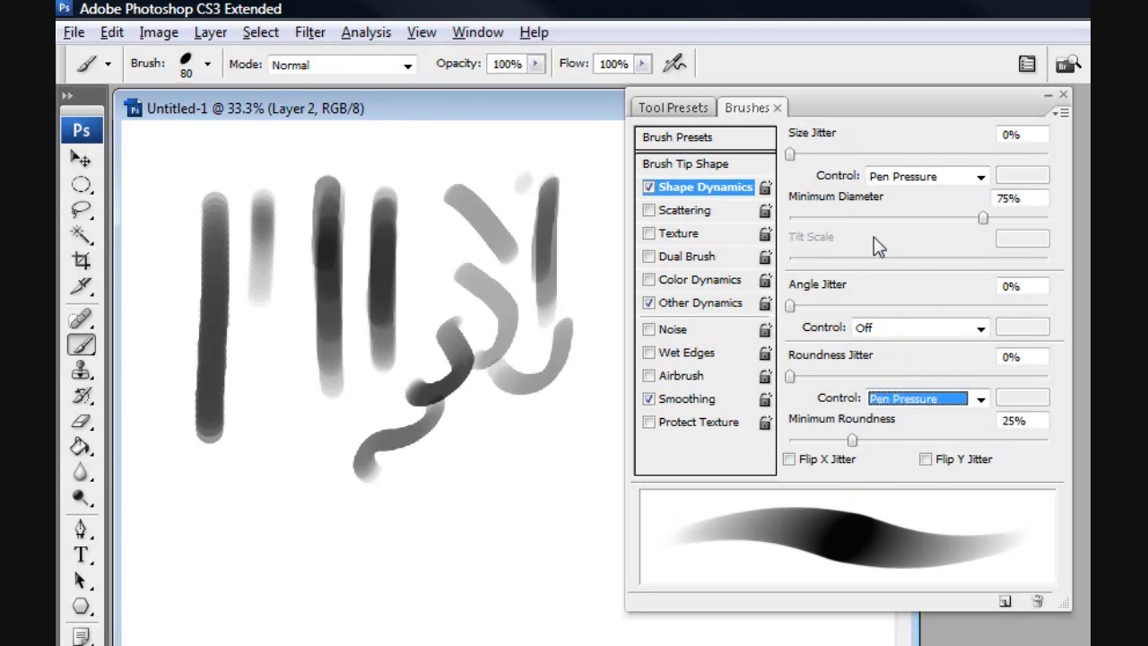
left_click(926, 176)
left_click(931, 173)
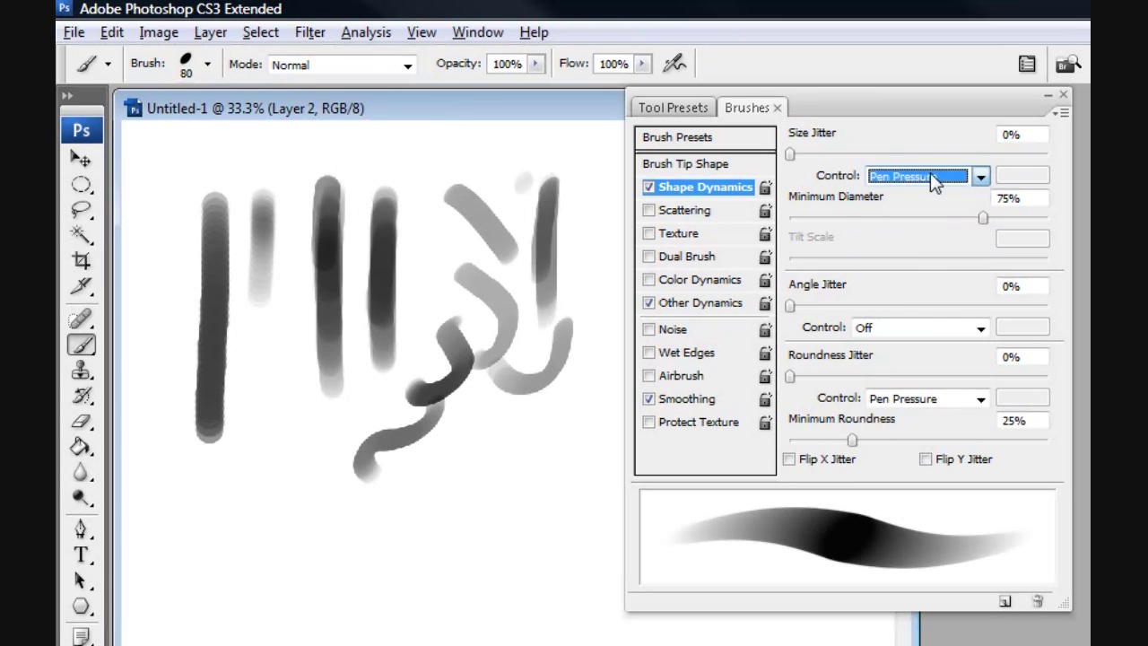
left_click(915, 398)
left_click(917, 401)
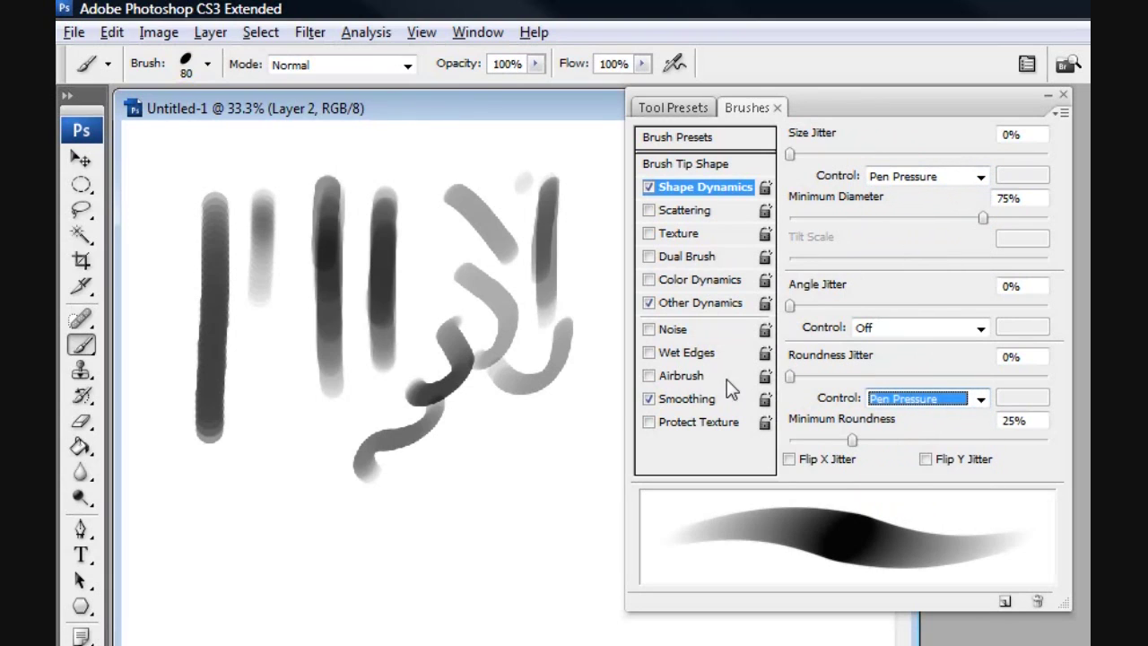
mouse_move(503, 424)
left_mouse_down()
mouse_move(431, 516)
mouse_move(495, 437)
mouse_move(410, 575)
left_mouse_up()
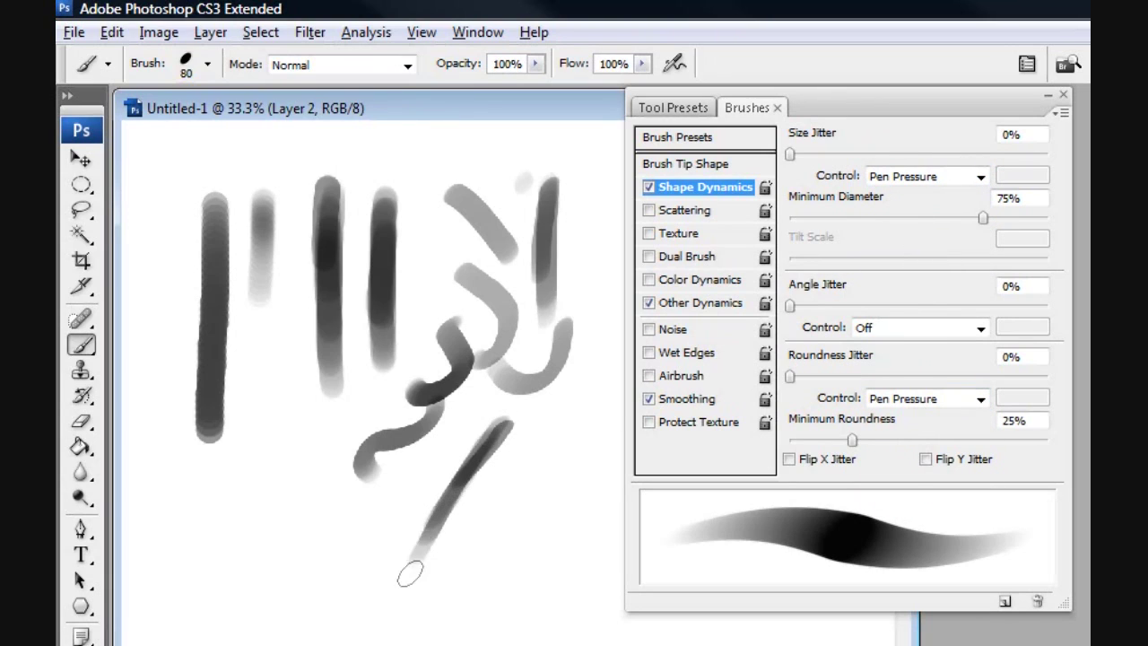
left_click_drag(477, 467, 400, 570)
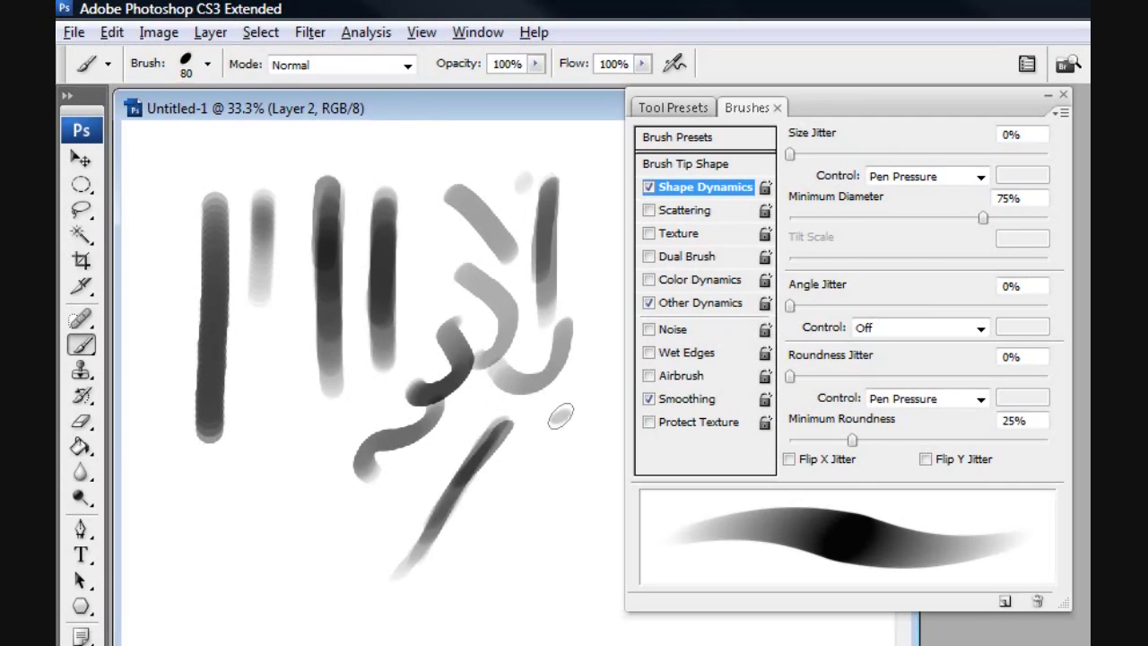
mouse_move(557, 413)
left_mouse_down()
mouse_move(513, 485)
mouse_move(522, 491)
mouse_move(465, 470)
mouse_move(471, 492)
left_mouse_up()
Step: Reduce the elliptical brush to 35 px and paint a thin winding test stroke between the existing strokes
key("p")
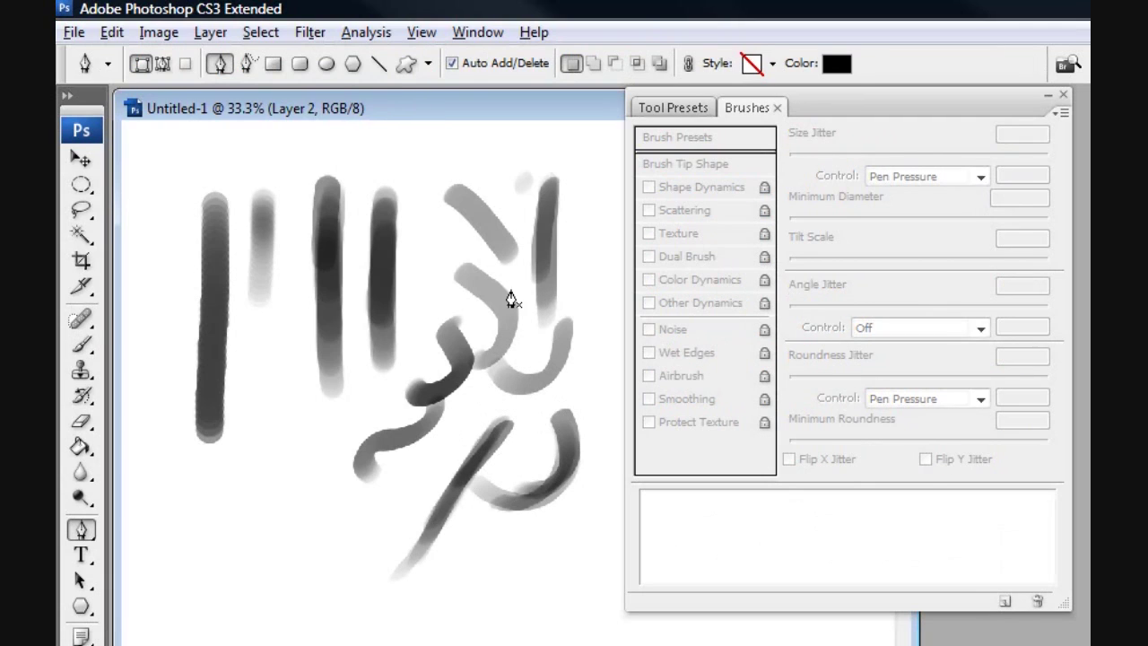
key("b")
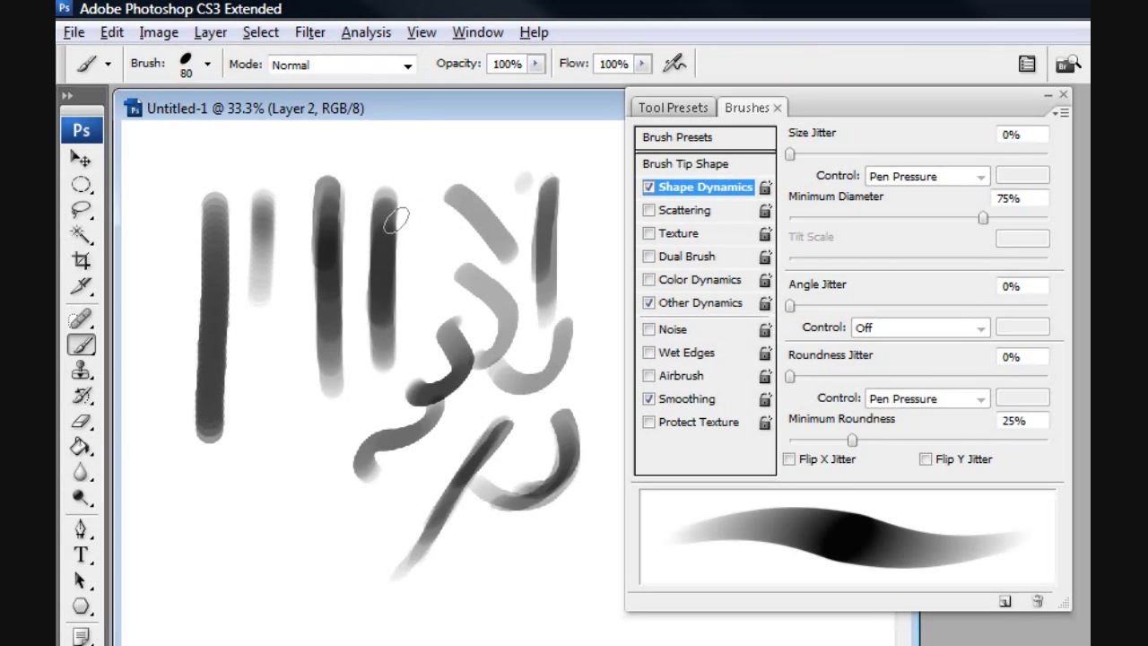
key("[")
key("[")
key("[")
key("[")
key("[")
key("[")
mouse_move(438, 176)
left_mouse_down()
mouse_move(418, 215)
mouse_move(429, 236)
mouse_move(411, 343)
left_mouse_up()
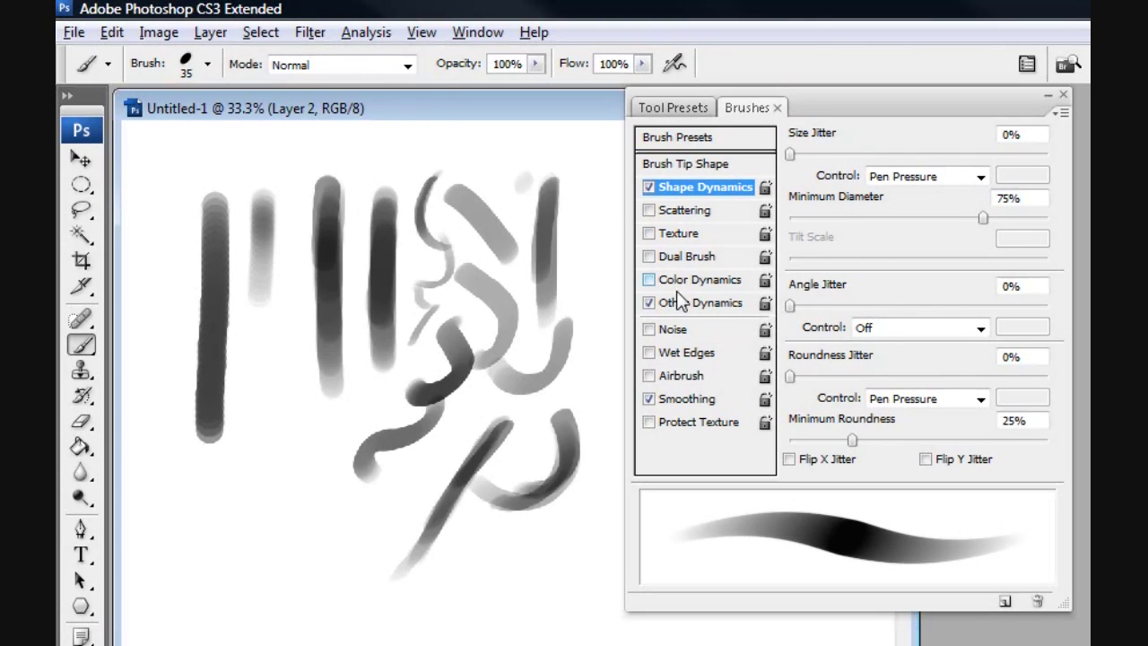
Step: Recheck the Other Dynamics and tip shape settings, make sure Smoothing is on, and paint thin looping test strokes
left_click(703, 304)
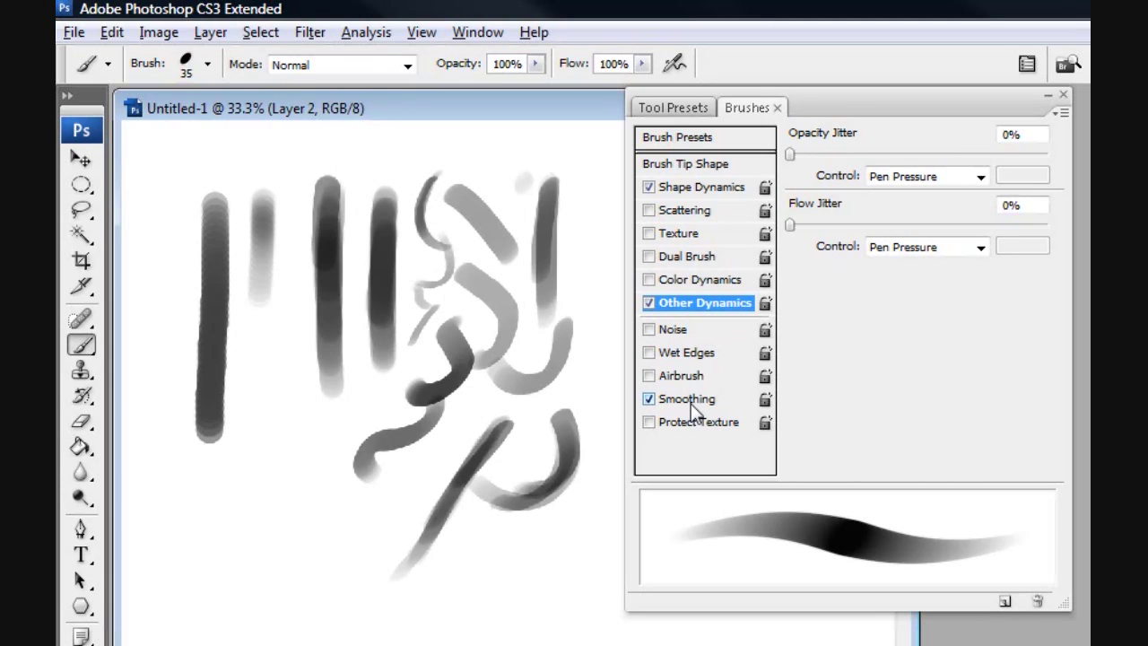
left_click(707, 164)
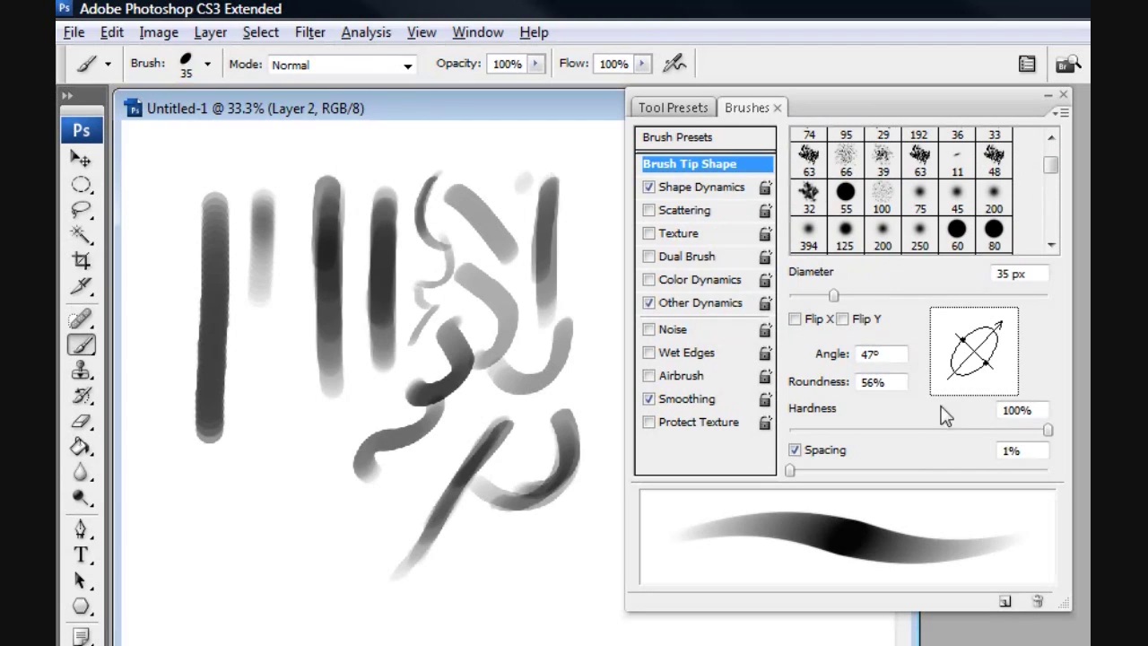
left_click(695, 303)
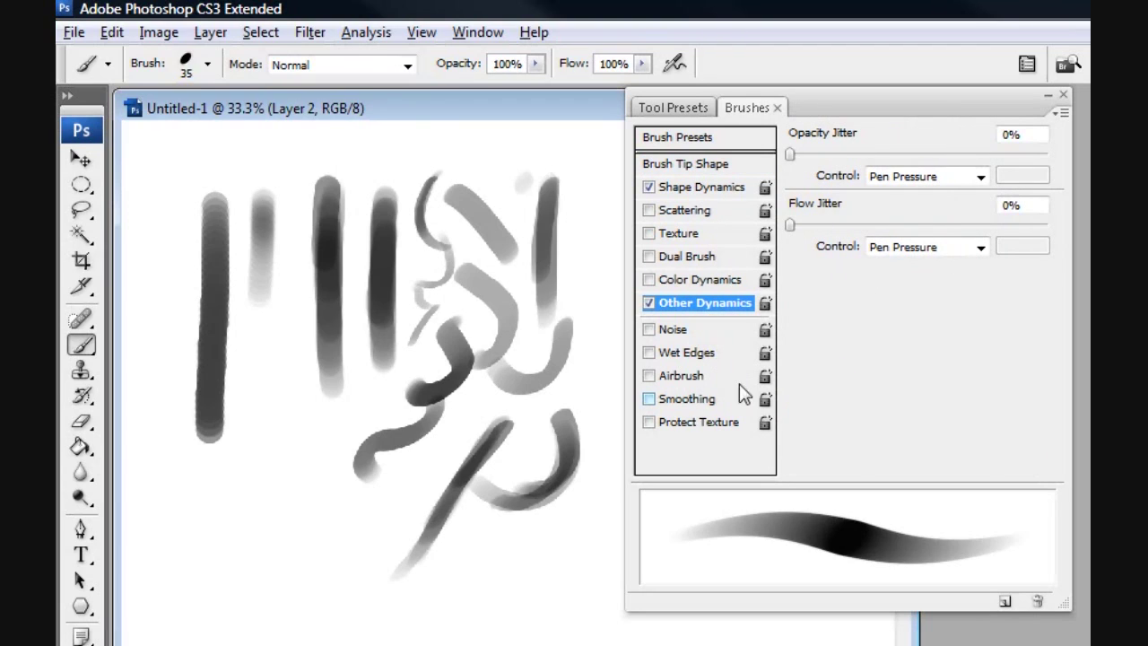
left_click(711, 399)
mouse_move(267, 442)
left_mouse_down()
mouse_move(244, 536)
mouse_move(278, 563)
left_mouse_up()
mouse_move(314, 518)
left_mouse_down()
mouse_move(330, 554)
mouse_move(325, 581)
mouse_move(292, 558)
left_mouse_up()
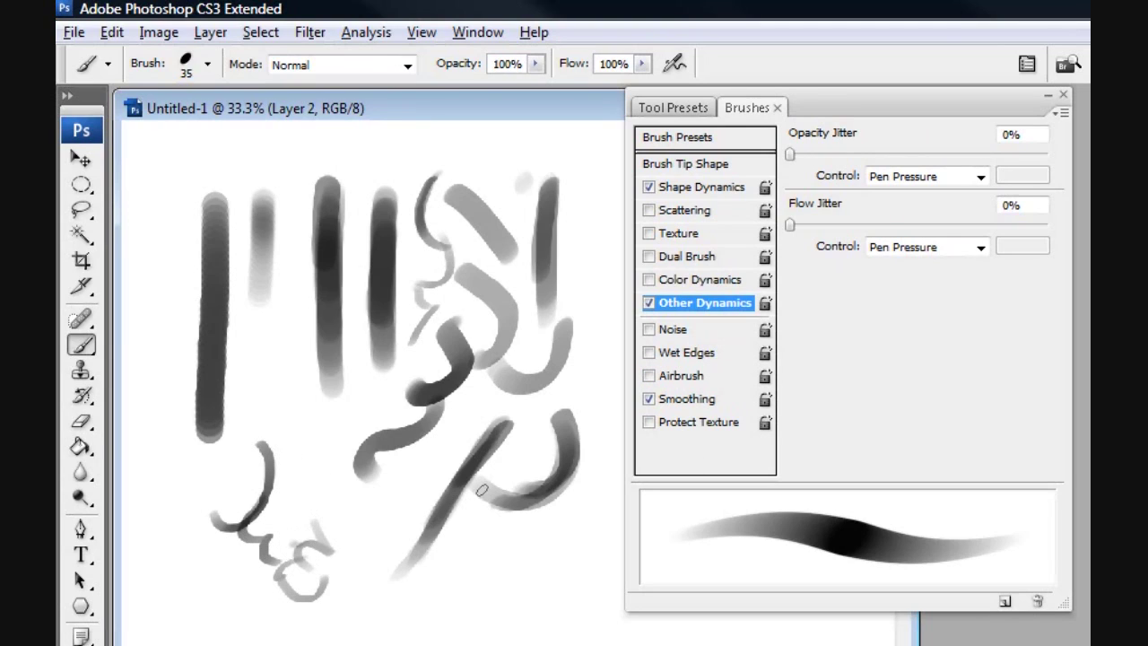
left_click(1005, 604)
mouse_move(1089, 415)
left_mouse_down()
mouse_move(560, 362)
mouse_move(583, 379)
left_mouse_up()
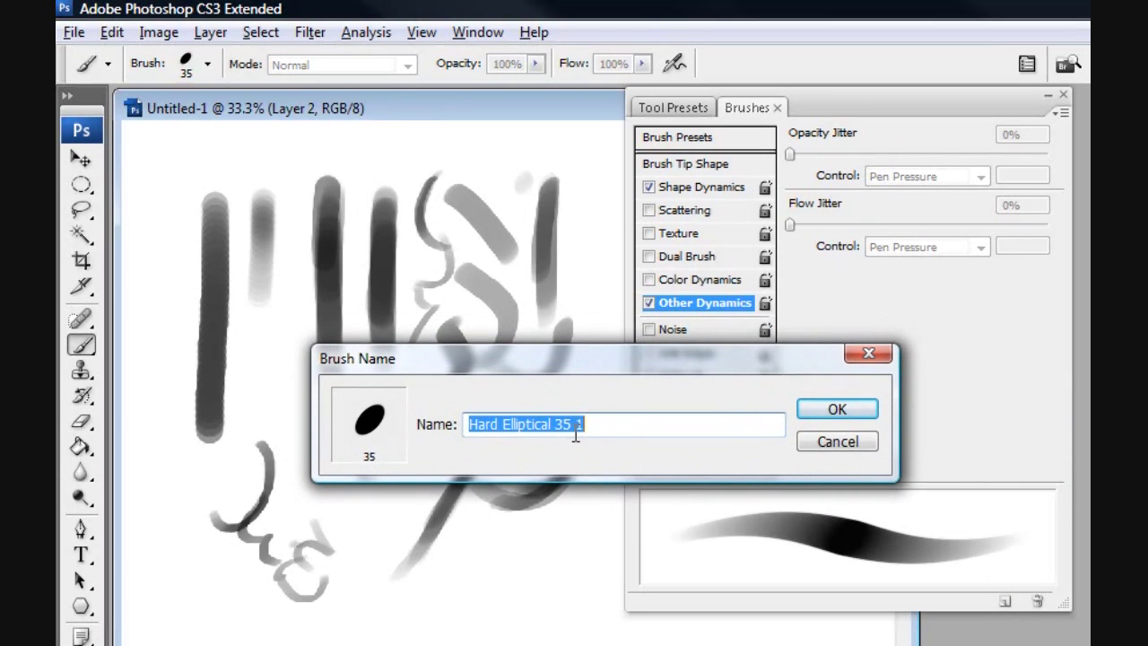
left_click(835, 441)
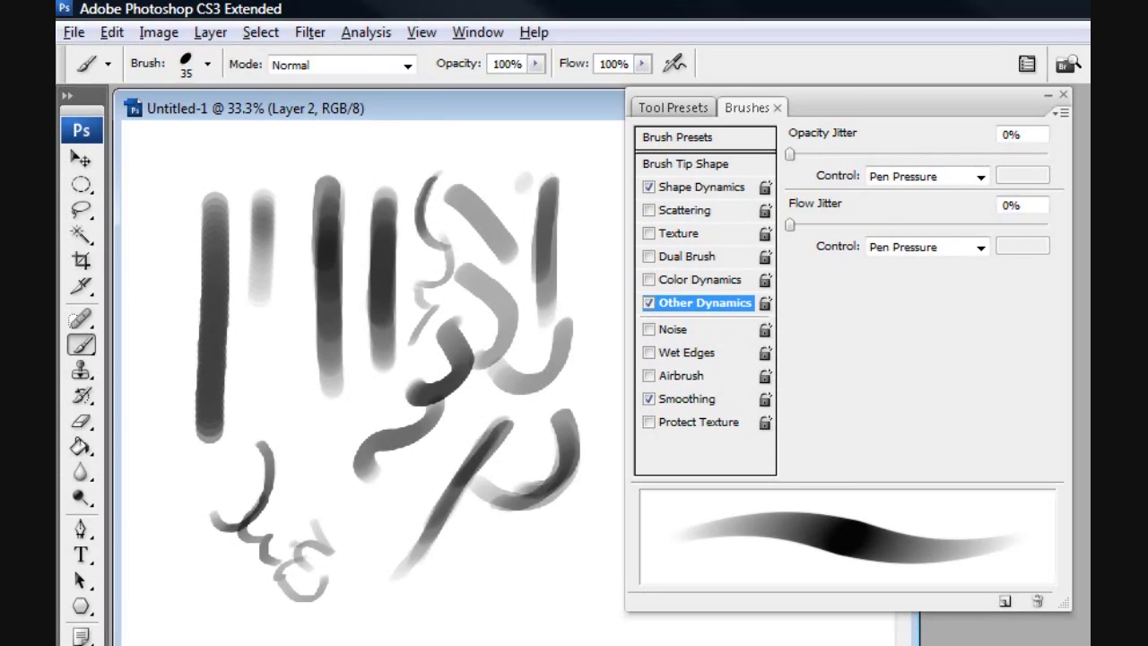
Step: Reduce the elliptical brush to 20 px and sketch a spiked creature head with dark jaw shading on the blank canvas
key("alt+Tab")
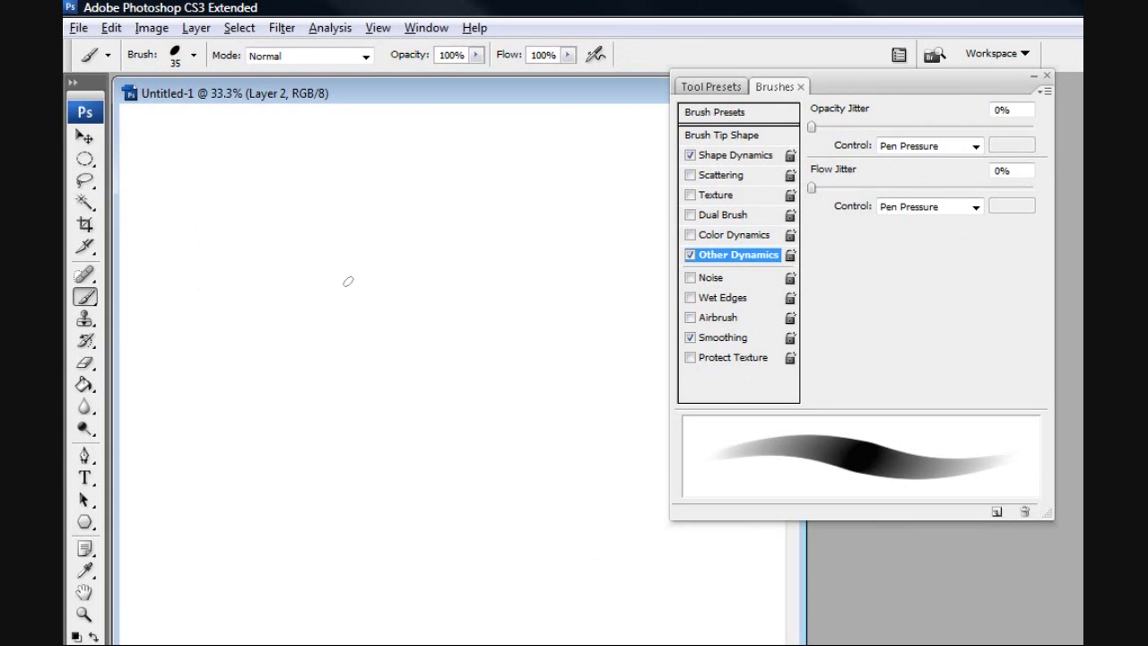
key("bracketleft")
key("bracketleft")
mouse_move(225, 183)
left_mouse_down()
mouse_move(185, 225)
mouse_move(188, 261)
mouse_move(212, 268)
mouse_move(248, 221)
left_mouse_up()
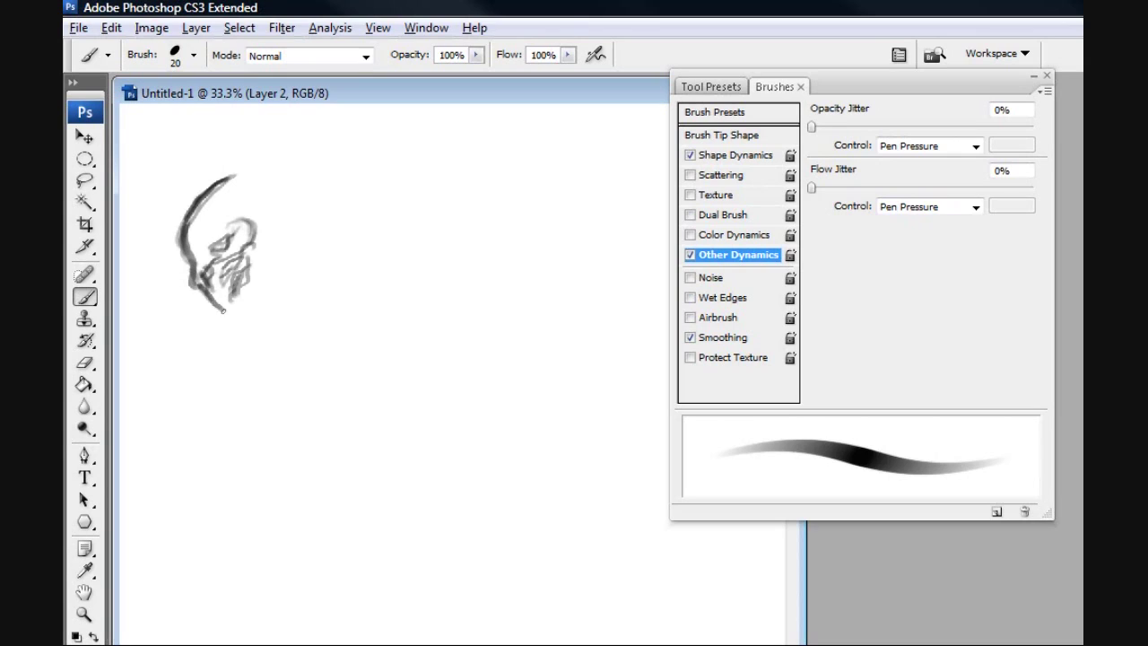
left_click_drag(251, 225, 353, 145)
left_click_drag(293, 206, 282, 247)
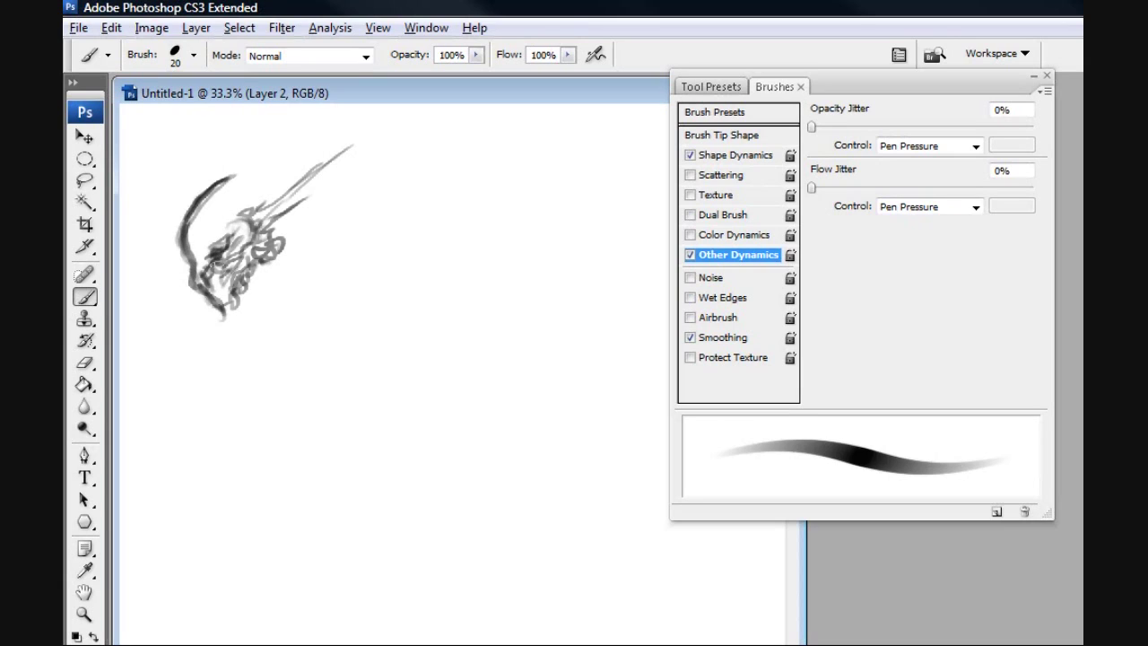
mouse_move(241, 197)
left_mouse_down()
mouse_move(266, 208)
mouse_move(268, 258)
left_mouse_up()
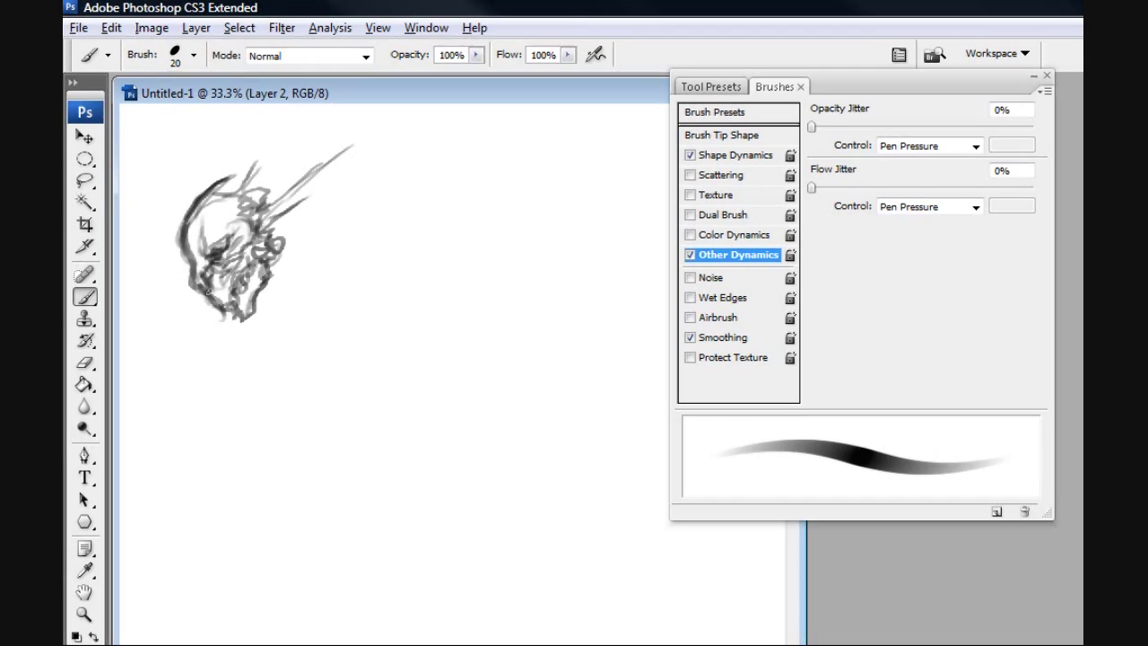
mouse_move(222, 298)
left_mouse_down()
mouse_move(254, 285)
mouse_move(270, 316)
mouse_move(269, 271)
mouse_move(307, 237)
mouse_move(268, 270)
mouse_move(218, 223)
mouse_move(183, 214)
mouse_move(191, 241)
mouse_move(210, 204)
left_mouse_up()
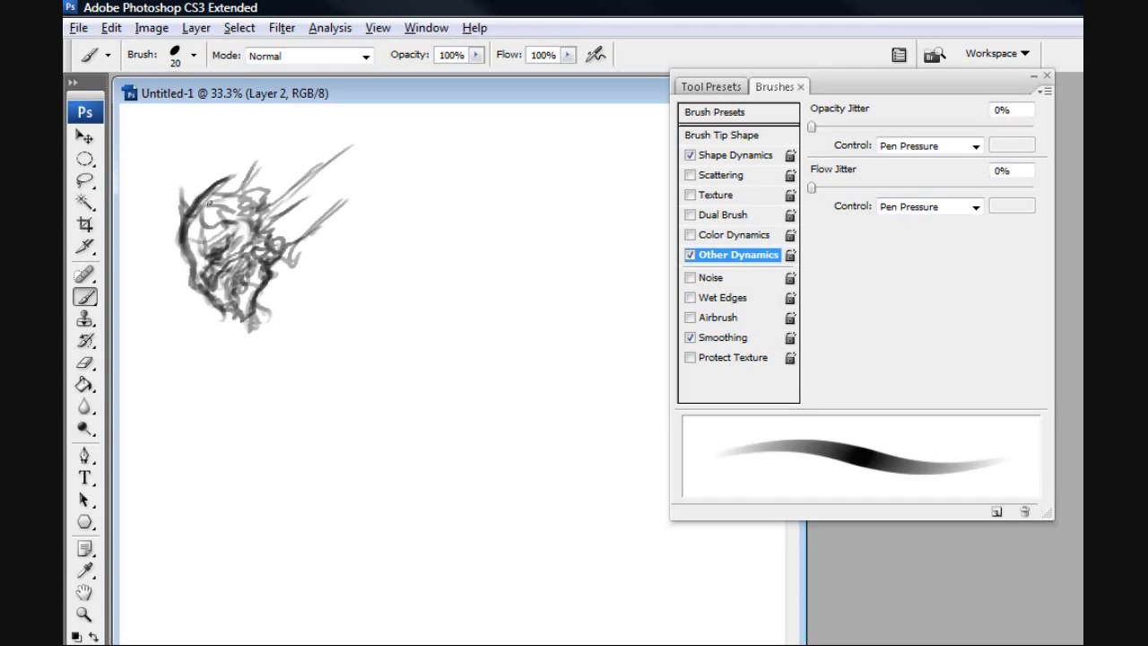
mouse_move(235, 280)
left_mouse_down()
mouse_move(191, 289)
mouse_move(209, 323)
mouse_move(243, 268)
mouse_move(212, 329)
mouse_move(251, 260)
mouse_move(232, 316)
mouse_move(258, 298)
left_mouse_up()
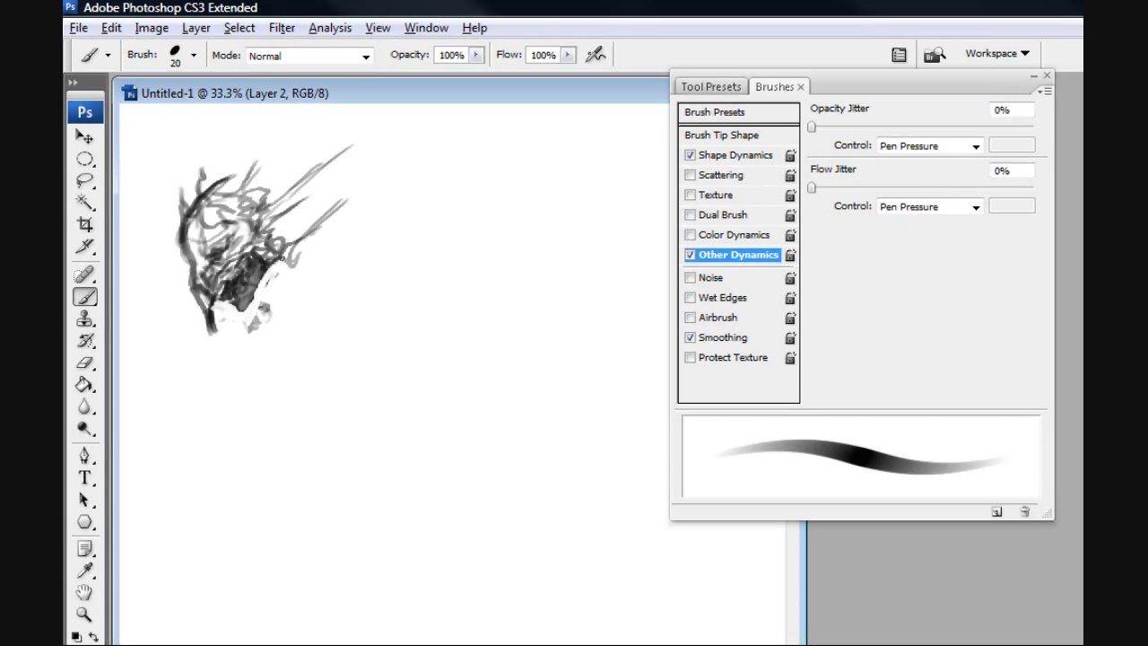
Step: Extend the creature sketch with more head spikes, a rounded shoulder, a torso and a bent arm with a clawed hand
mouse_move(235, 198)
left_mouse_down()
mouse_move(230, 170)
mouse_move(315, 188)
mouse_move(265, 281)
mouse_move(303, 275)
mouse_move(272, 280)
mouse_move(260, 326)
mouse_move(244, 339)
mouse_move(279, 266)
mouse_move(276, 304)
mouse_move(324, 227)
mouse_move(326, 252)
mouse_move(305, 294)
mouse_move(227, 349)
mouse_move(334, 347)
mouse_move(249, 359)
mouse_move(289, 390)
mouse_move(308, 321)
mouse_move(299, 295)
mouse_move(358, 265)
mouse_move(350, 311)
mouse_move(364, 269)
mouse_move(355, 242)
mouse_move(376, 305)
mouse_move(367, 338)
mouse_move(319, 384)
mouse_move(218, 374)
mouse_move(237, 417)
mouse_move(293, 401)
mouse_move(216, 419)
mouse_move(258, 433)
mouse_move(184, 488)
mouse_move(178, 457)
mouse_move(197, 494)
mouse_move(311, 439)
mouse_move(206, 513)
mouse_move(261, 523)
mouse_move(270, 477)
mouse_move(190, 509)
mouse_move(153, 467)
mouse_move(132, 513)
mouse_move(241, 500)
left_mouse_up()
left_click_drag(358, 346, 278, 503)
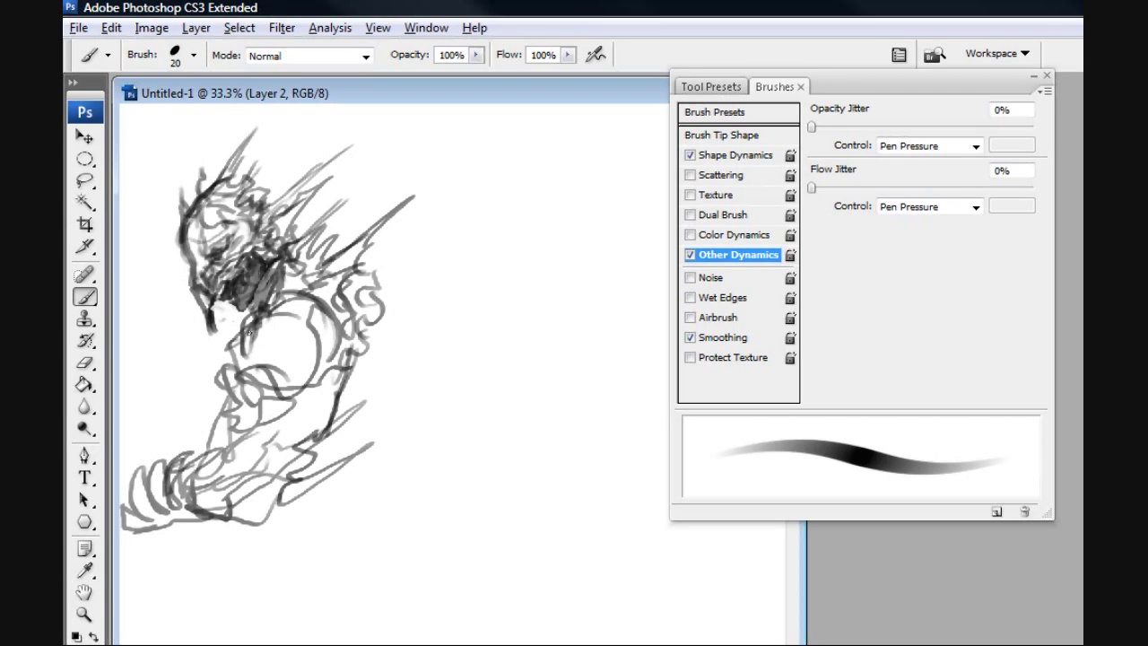
mouse_move(251, 329)
left_mouse_down()
mouse_move(207, 398)
mouse_move(194, 468)
left_mouse_up()
left_click_drag(222, 426, 180, 471)
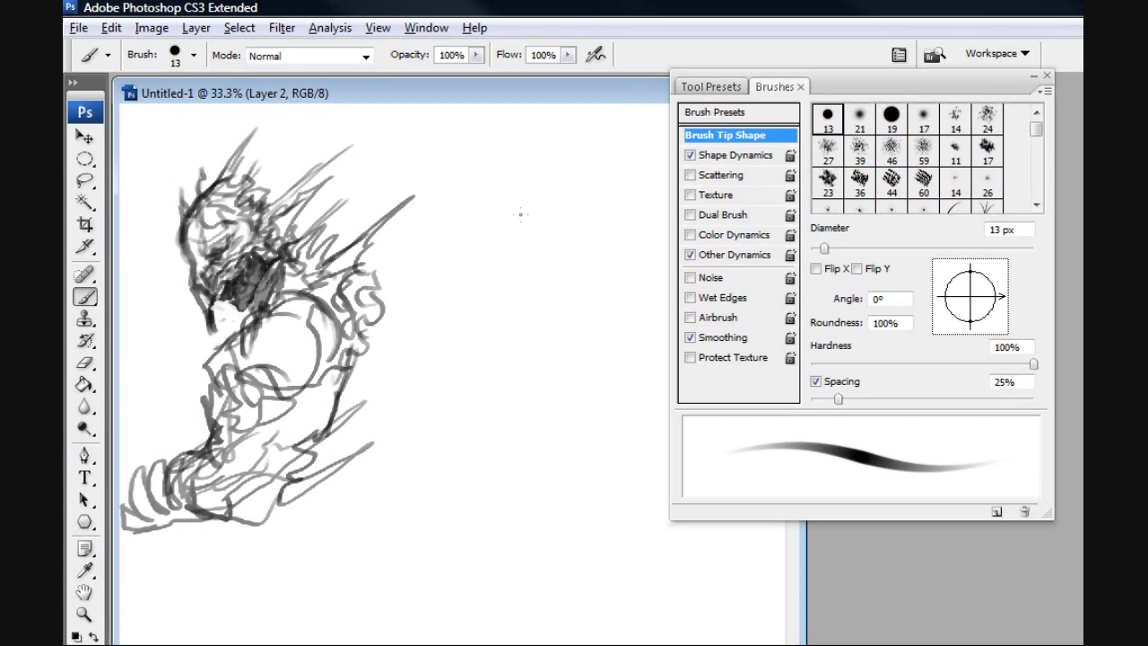
Step: Try sketching a second head beside the creature with the 13 px round brush, and undo those strokes
mouse_move(533, 187)
left_mouse_down()
mouse_move(504, 235)
mouse_move(506, 253)
left_mouse_up()
mouse_move(500, 225)
left_mouse_down()
mouse_move(571, 188)
mouse_move(592, 205)
left_mouse_up()
left_click_drag(536, 187, 517, 260)
key("ctrl+alt+z")
key("ctrl+alt+z")
key("ctrl+alt+z")
key("ctrl+alt+z")
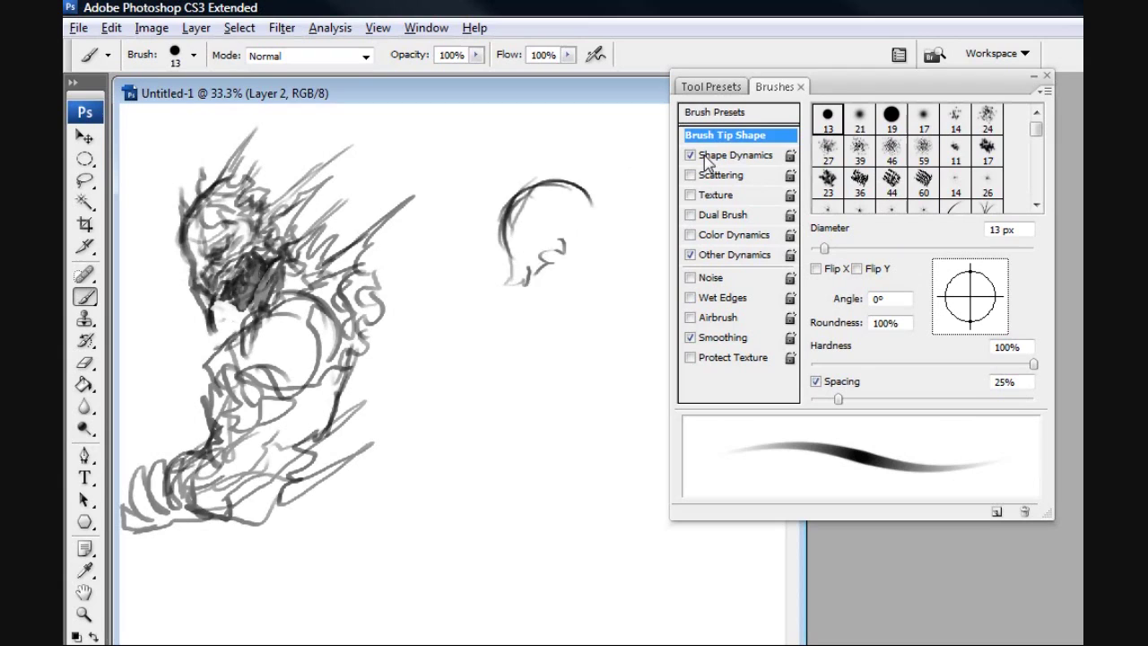
Step: Turn off Other Dynamics and Smoothing for the 13 px round brush and sketch a solid-lined head beside the creature
left_click(690, 255)
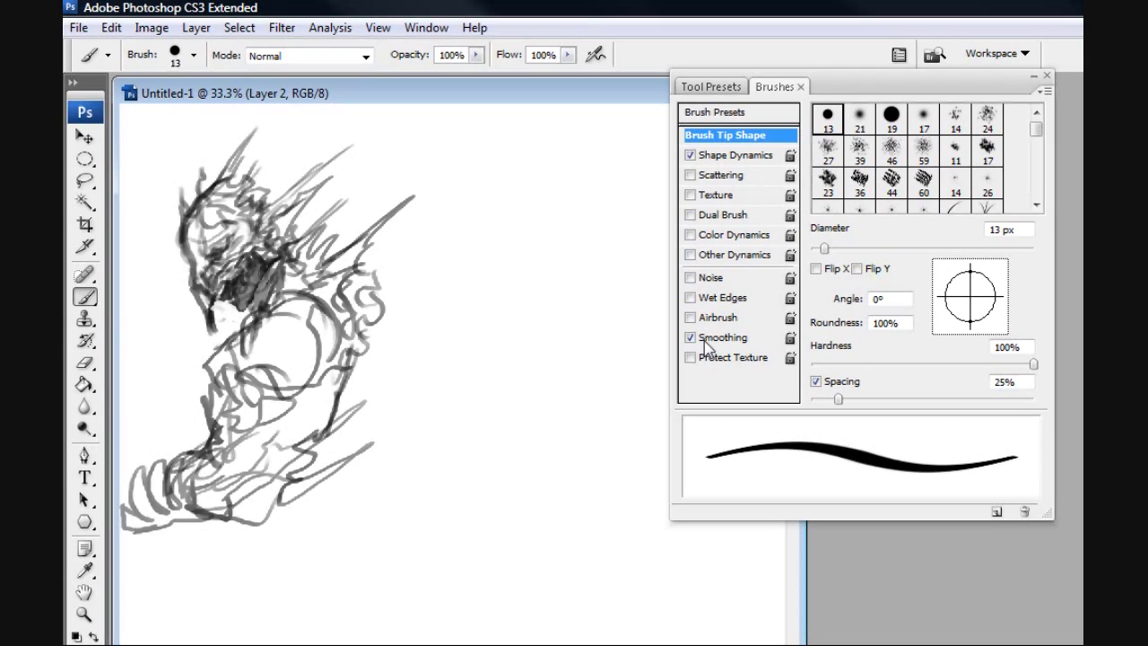
left_click(690, 337)
mouse_move(476, 217)
left_mouse_down()
mouse_move(521, 197)
mouse_move(558, 223)
left_mouse_up()
mouse_move(512, 208)
left_mouse_down()
mouse_move(558, 222)
mouse_move(485, 269)
mouse_move(522, 327)
mouse_move(572, 262)
mouse_move(533, 254)
mouse_move(525, 294)
mouse_move(542, 230)
mouse_move(552, 256)
mouse_move(501, 271)
mouse_move(528, 280)
mouse_move(525, 332)
mouse_move(575, 218)
left_mouse_up()
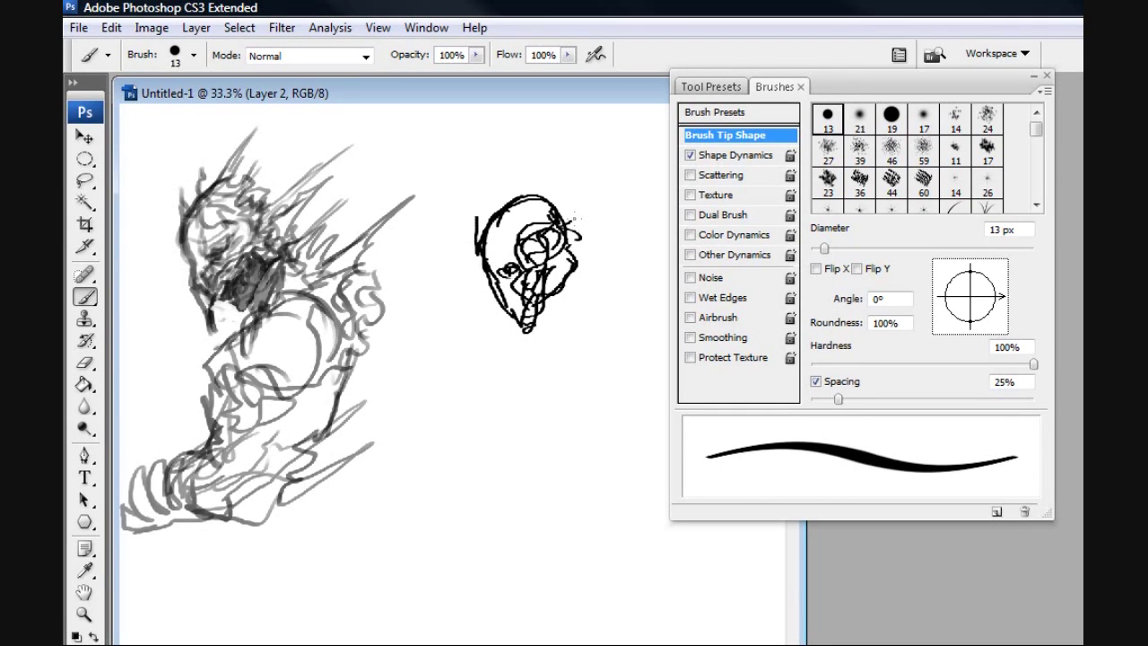
Step: Turn Other Dynamics and Smoothing back on in turn while sketching the second figure's spikes, shoulder, back and arm
left_click(709, 257)
mouse_move(578, 270)
left_mouse_down()
mouse_move(588, 287)
mouse_move(534, 339)
mouse_move(489, 413)
mouse_move(545, 375)
mouse_move(467, 453)
mouse_move(619, 305)
mouse_move(574, 377)
mouse_move(628, 296)
left_mouse_up()
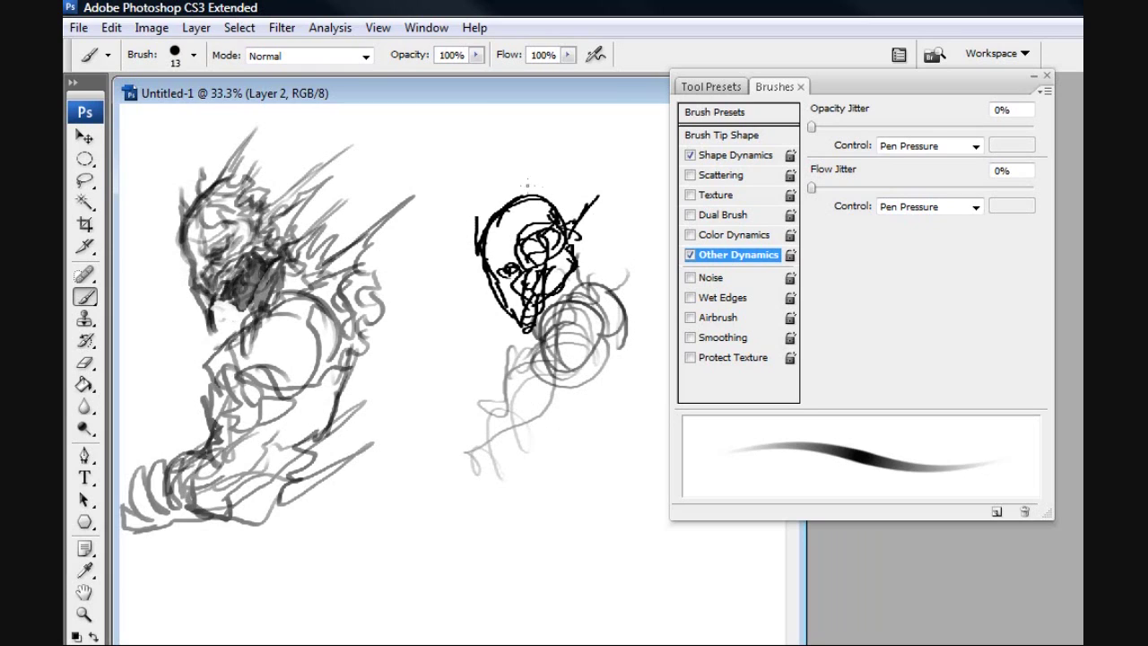
mouse_move(527, 186)
left_mouse_down()
mouse_move(524, 213)
mouse_move(583, 177)
mouse_move(598, 205)
mouse_move(581, 252)
mouse_move(596, 291)
mouse_move(641, 240)
mouse_move(638, 375)
mouse_move(613, 372)
mouse_move(601, 435)
left_mouse_up()
left_click(690, 338)
mouse_move(563, 354)
left_mouse_down()
mouse_move(541, 409)
mouse_move(448, 457)
mouse_move(440, 513)
left_mouse_up()
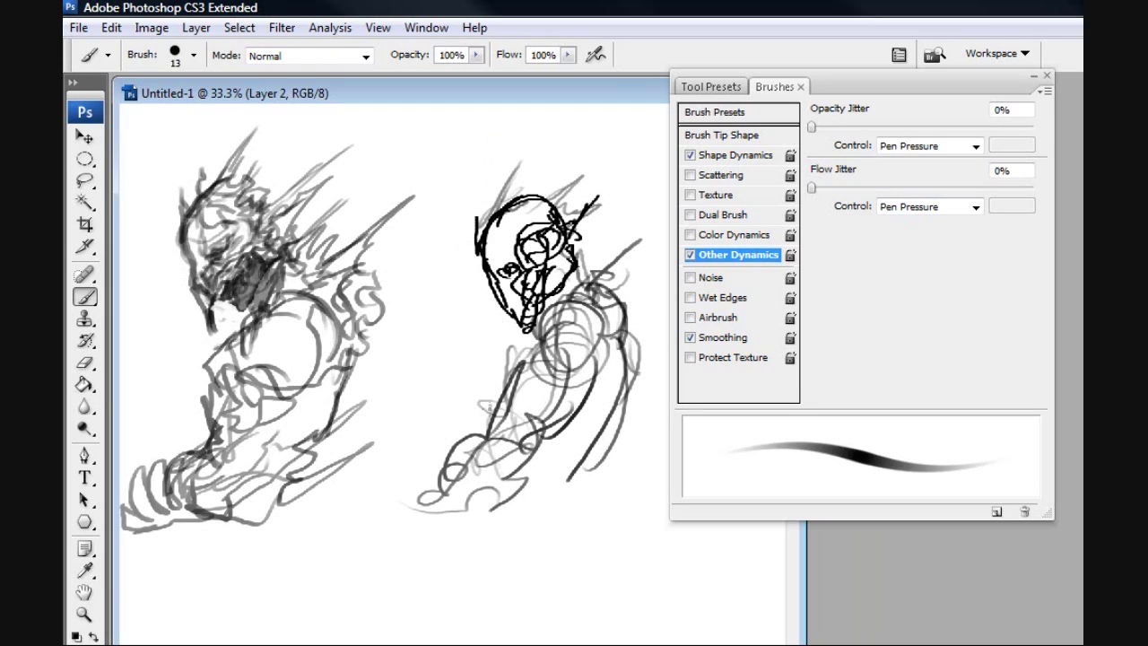
left_click_drag(490, 408, 421, 508)
Step: Enlarge the round brush to 90 px and paint a short vertical test stroke beside the second head
key("bracketright")
key("bracketright")
key("bracketright")
key("bracketright")
key("bracketright")
key("bracketright")
key("bracketright")
key("bracketright")
left_click_drag(482, 313, 475, 370)
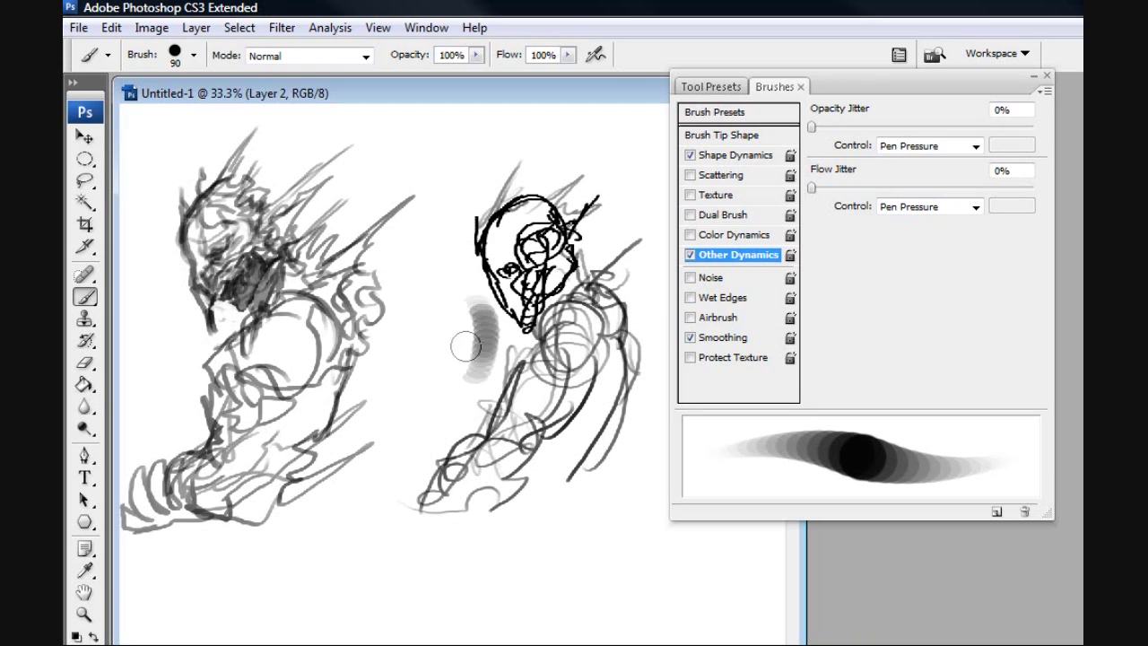
Step: Paint another pass over the 90 px round brush's test stroke and review its tip shape and shape dynamics settings
left_click_drag(485, 291, 456, 385)
left_click(725, 134)
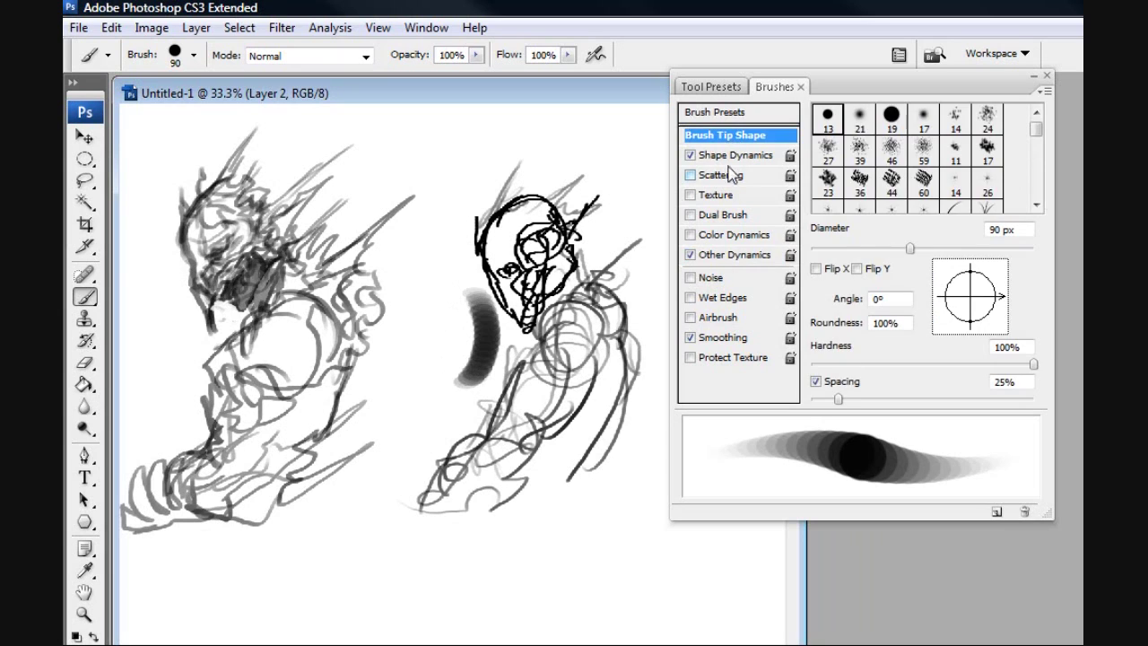
left_click(734, 155)
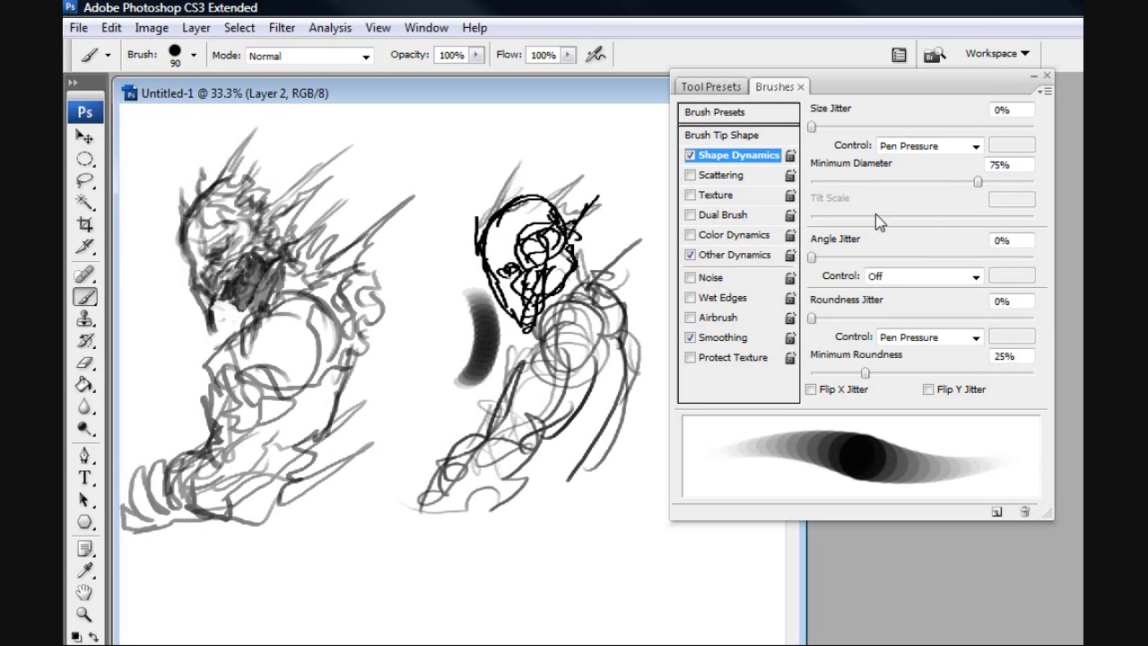
Step: Choose the 45 px elliptical brush tip with 45° angle and 1% spacing, and enlarge it to 90 px
left_click(760, 134)
left_click_drag(1037, 130, 1037, 201)
left_click(923, 196)
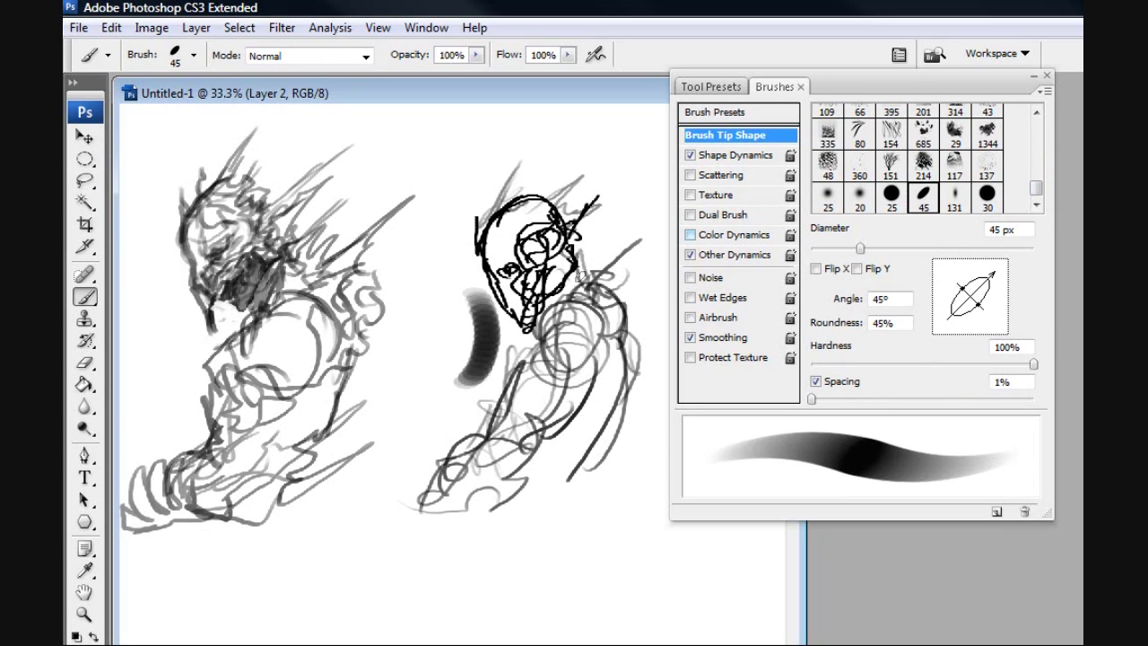
key("bracketright")
key("bracketright")
key("bracketright")
key("bracketright")
key("bracketright")
Step: Paint overlapping curved strokes with the elliptical brush between the creature and the round brush's test stroke
mouse_move(410, 272)
left_mouse_down()
mouse_move(411, 339)
mouse_move(399, 349)
left_mouse_up()
left_click_drag(413, 278, 395, 372)
left_click_drag(431, 275, 401, 373)
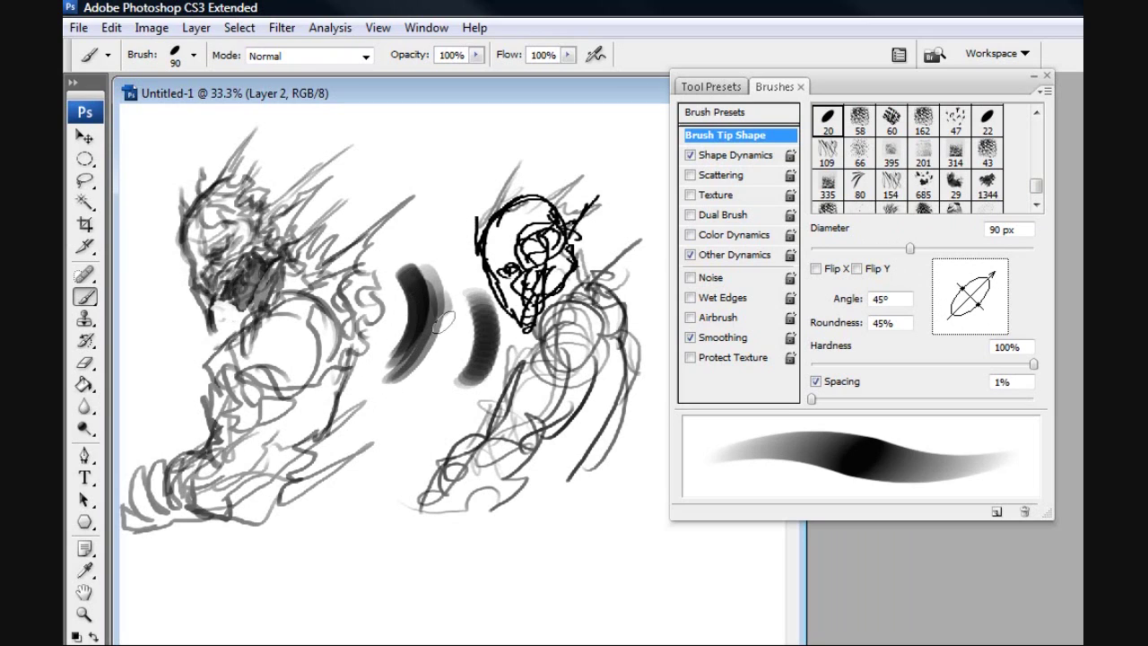
left_click_drag(441, 303, 404, 392)
mouse_move(446, 341)
left_mouse_down()
mouse_move(415, 389)
mouse_move(389, 405)
mouse_move(422, 434)
left_mouse_up()
Step: Enlarge the elliptical brush to 125 px and build up a rounded gray mass below the curved test strokes
key("bracketright")
key("bracketright")
left_click_drag(381, 399, 418, 439)
left_click_drag(382, 395, 427, 463)
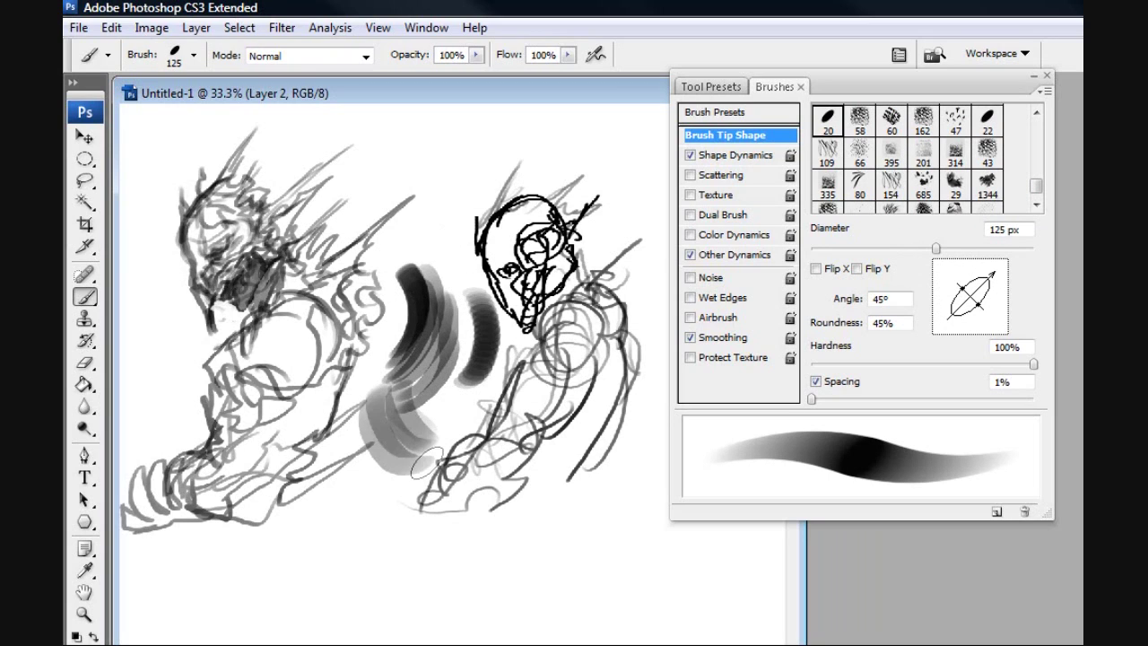
mouse_move(372, 429)
left_mouse_down()
mouse_move(419, 466)
mouse_move(430, 446)
left_mouse_up()
mouse_move(362, 452)
left_mouse_down()
mouse_move(365, 466)
mouse_move(430, 468)
left_mouse_up()
mouse_move(360, 439)
left_mouse_down()
mouse_move(434, 464)
mouse_move(394, 449)
mouse_move(392, 468)
mouse_move(370, 455)
mouse_move(401, 462)
left_mouse_up()
Step: Sample a gray from the rounded mass and blend its tones, extending the mass toward the second figure's arm
left_click(390, 457, "alt")
left_click_drag(375, 413, 429, 432)
left_click_drag(414, 397, 456, 433)
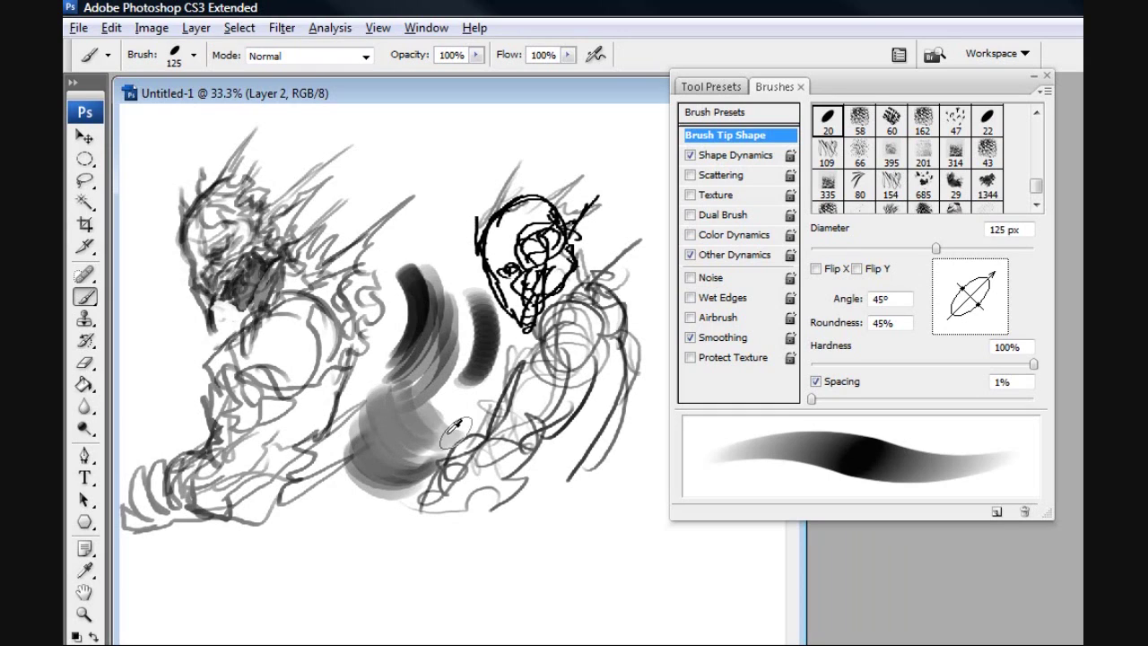
mouse_move(417, 474)
left_mouse_down()
mouse_move(372, 457)
mouse_move(402, 466)
mouse_move(422, 444)
mouse_move(440, 448)
mouse_move(448, 408)
mouse_move(427, 444)
left_mouse_up()
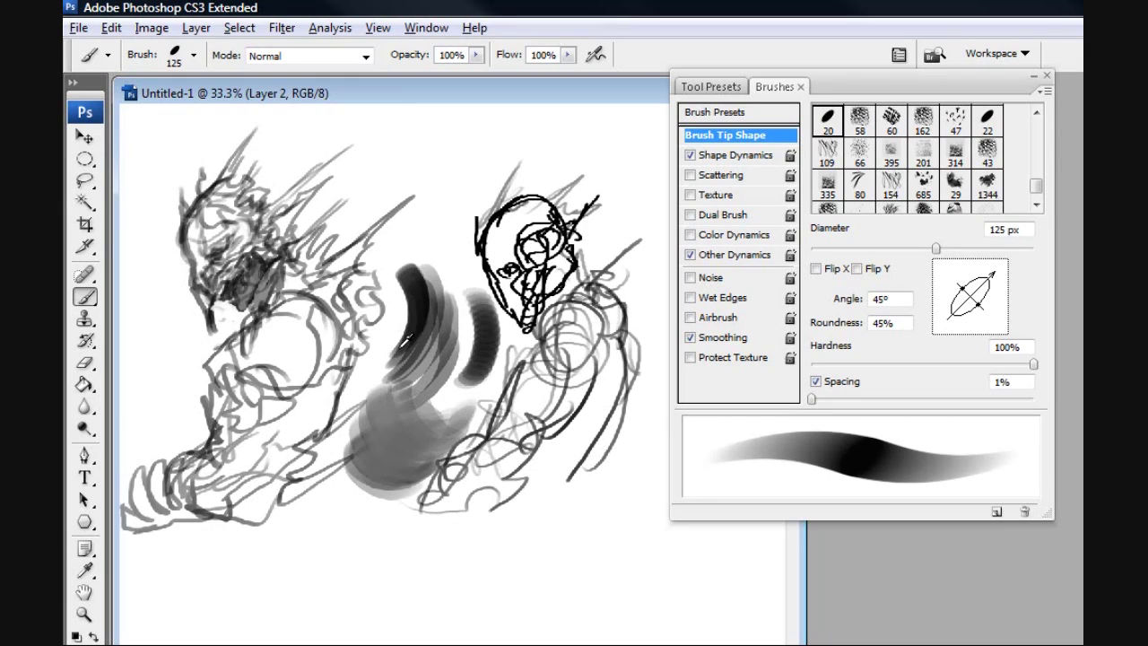
Step: Sample a dark tone from the curved test strokes, shade the rounded gray mass, and reduce the brush to 80 px
left_click(402, 346, "alt")
left_click_drag(370, 472, 424, 464)
mouse_move(390, 429)
left_mouse_down()
mouse_move(441, 449)
mouse_move(465, 415)
left_mouse_up()
mouse_move(354, 440)
left_mouse_down()
mouse_move(356, 460)
mouse_move(370, 444)
mouse_move(357, 430)
mouse_move(352, 440)
mouse_move(398, 447)
left_mouse_up()
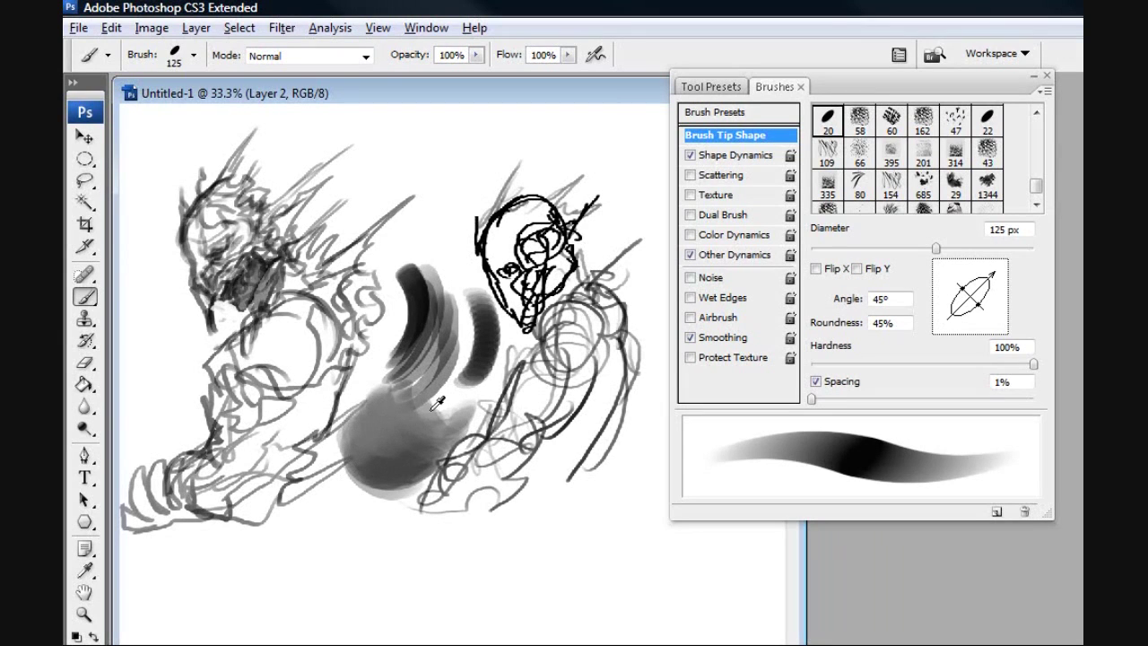
key("bracketleft")
key("bracketleft")
key("bracketleft")
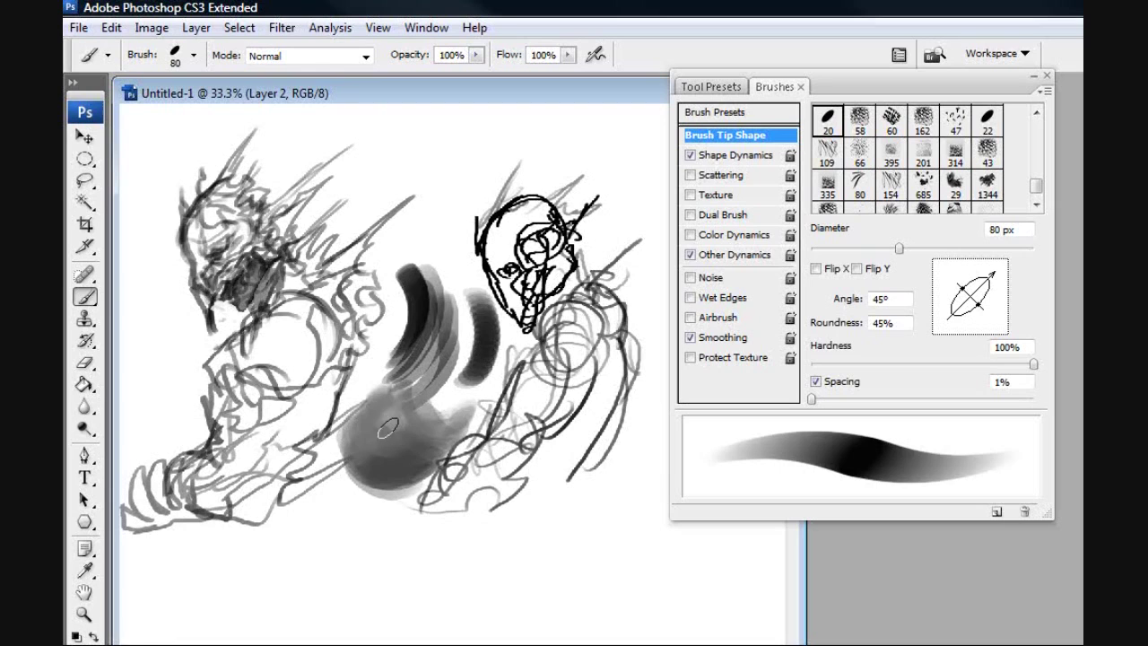
key("ctrl+minus")
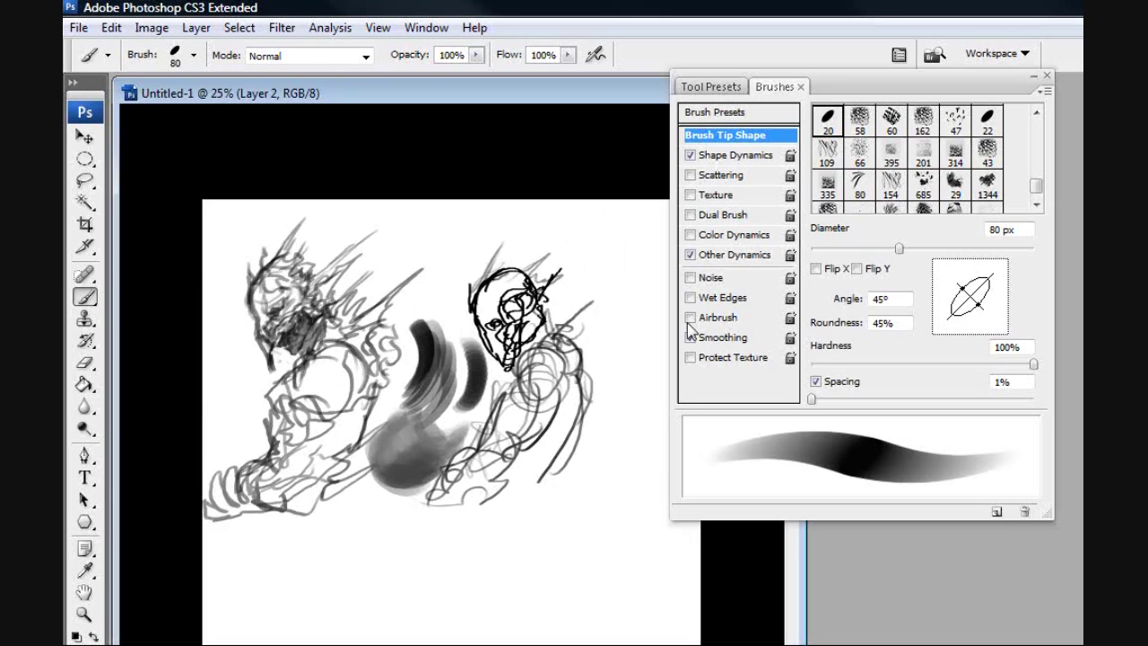
key("ctrl+minus")
key("ctrl+plus")
key("ctrl+plus")
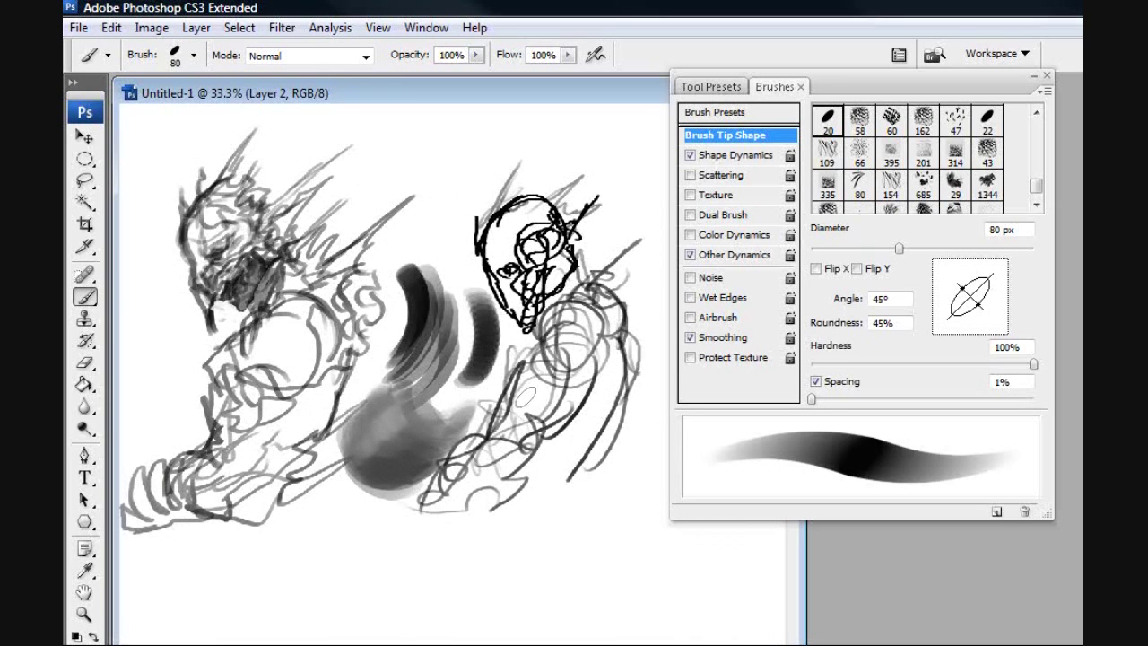
key("ctrl+minus")
key("ctrl+plus")
Step: Reduce the elliptical brush to 60 px for finer work on the rounded gray mass beside the first creature
key("ctrl+plus")
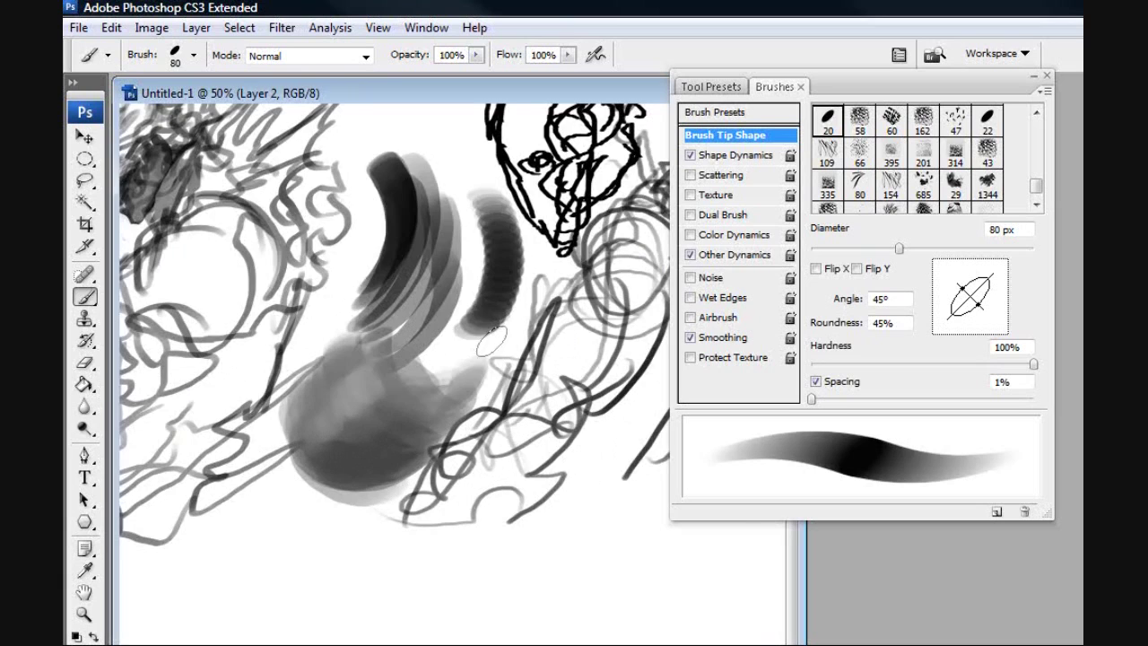
left_click_drag(793, 617, 791, 567)
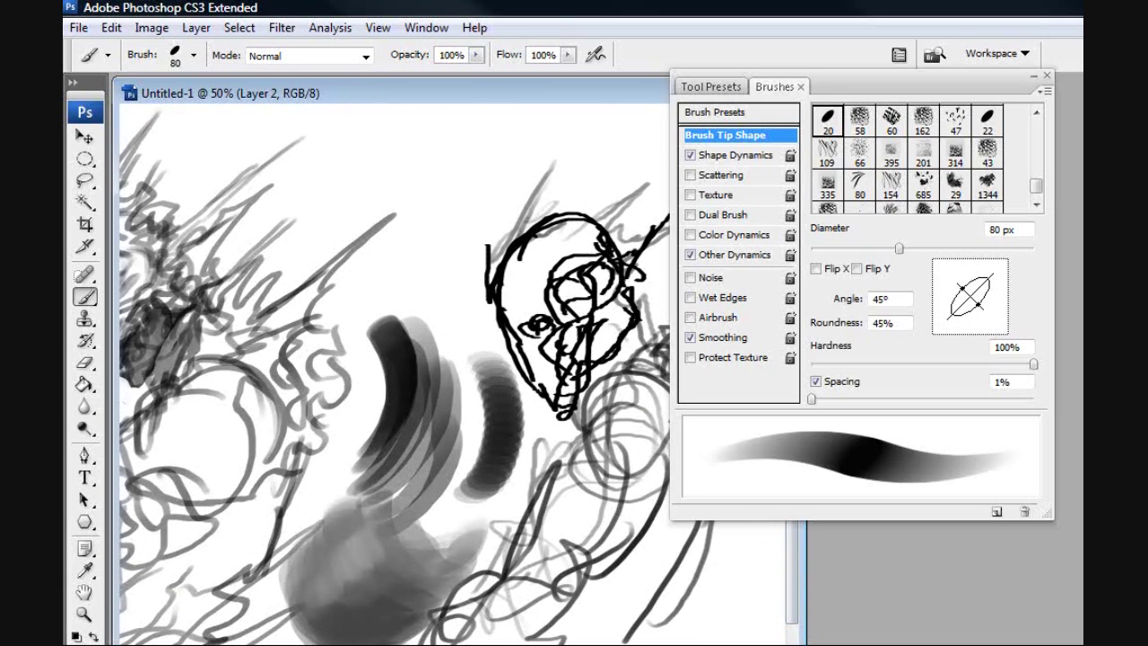
scroll(755, 563, "left", 4)
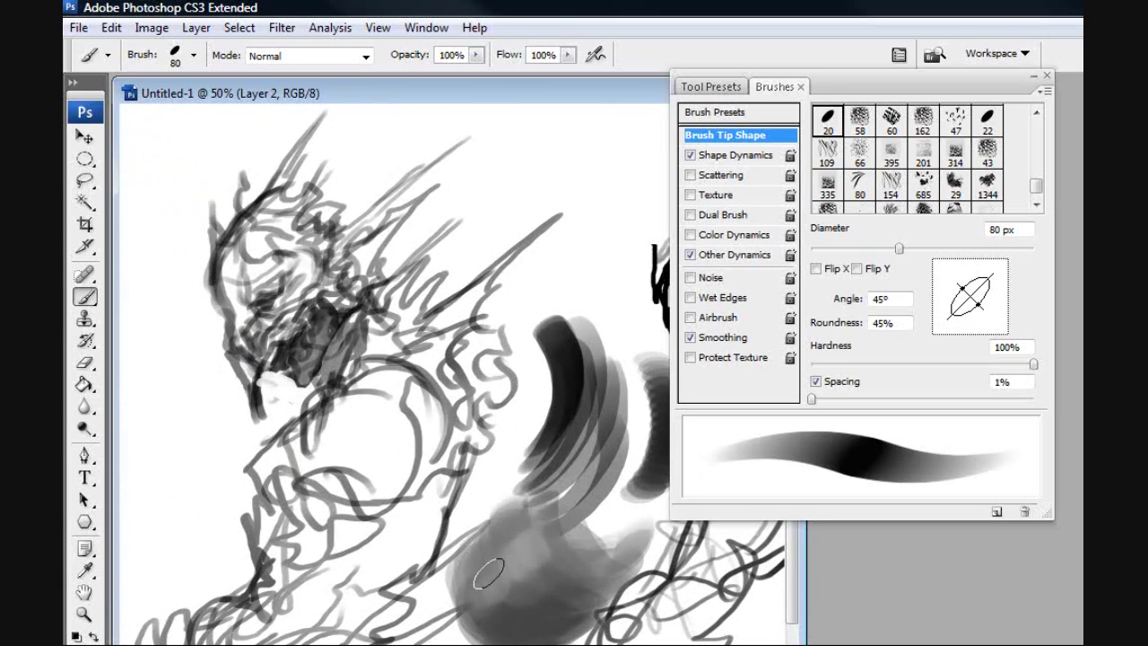
key("bracketleft")
key("bracketleft")
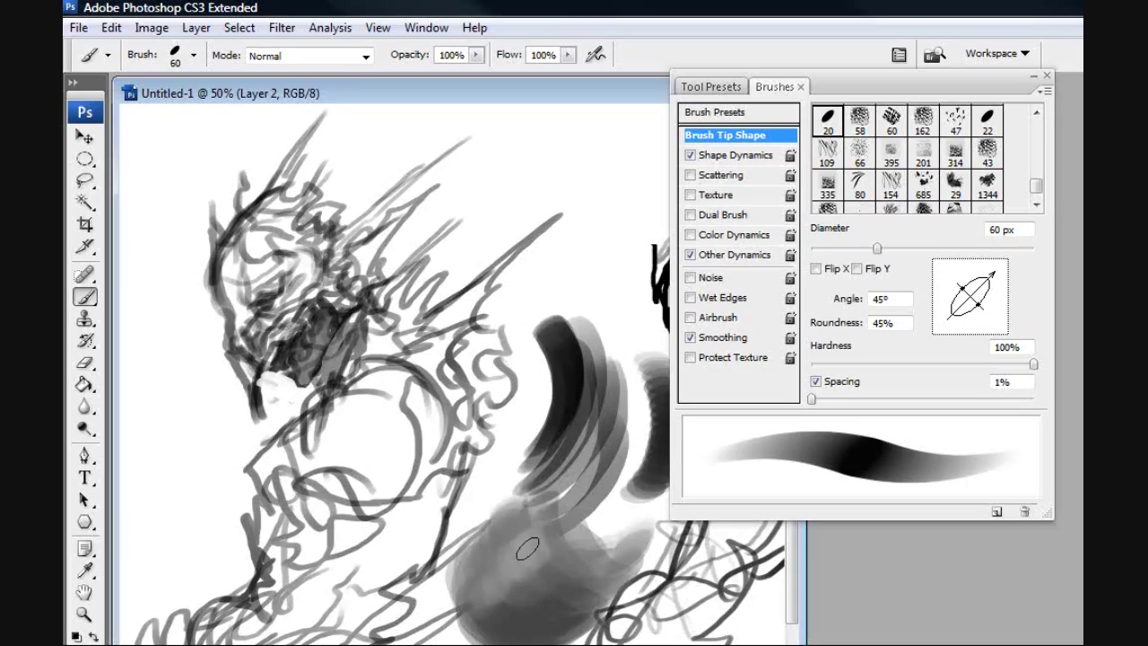